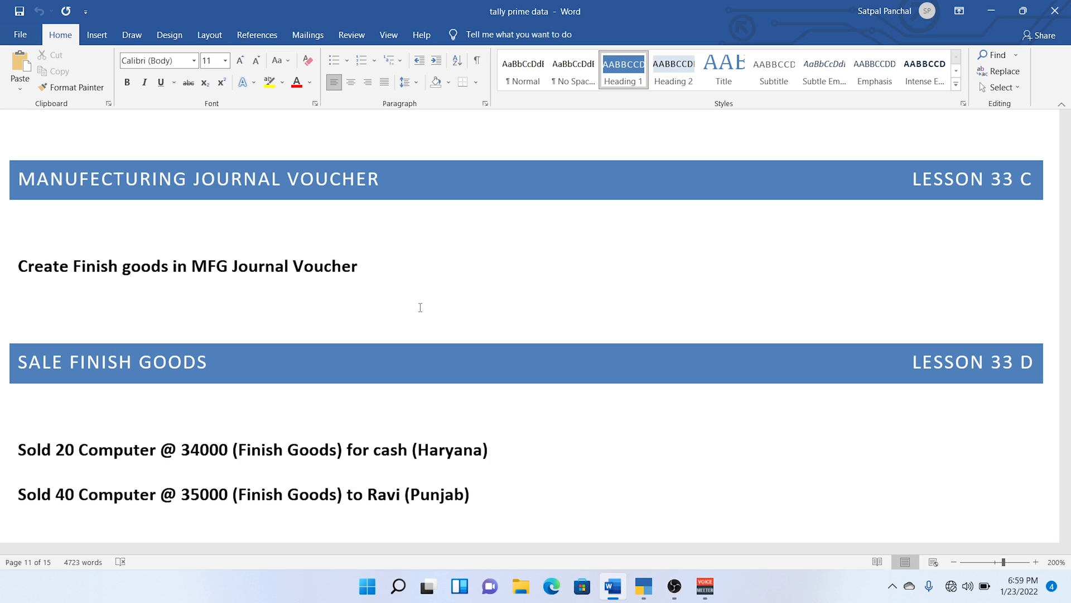
Review the Lesson 33 manufacturing accounting exercise, from the raw material purchases and bill of material to the finished goods sales.
{"action": "scroll", "coordinate": [420, 308], "scroll_direction": "up", "scroll_amount": 15}
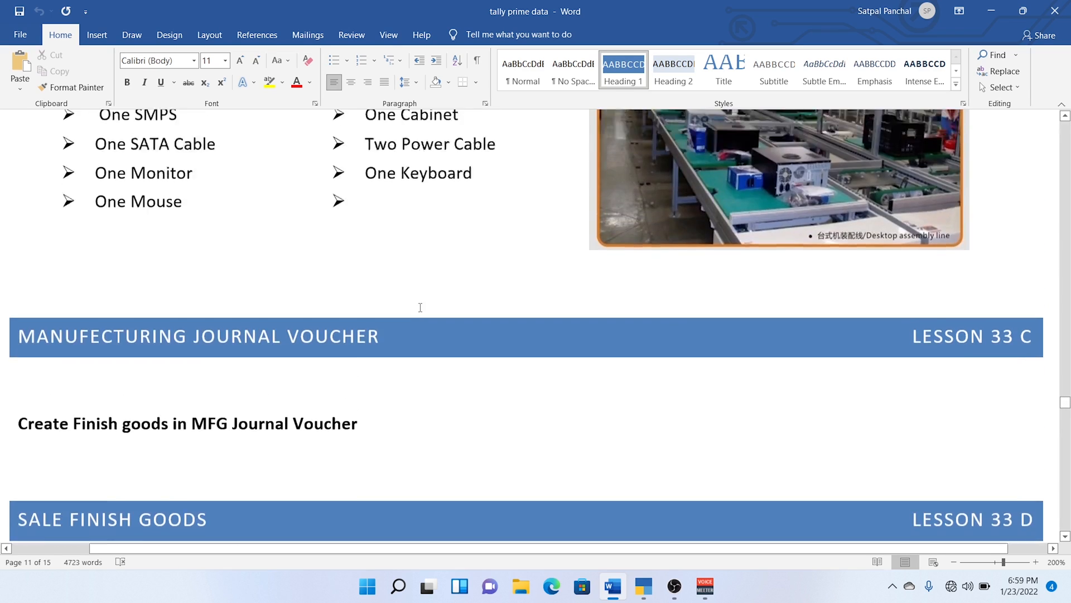
{"action": "scroll", "coordinate": [420, 308], "scroll_direction": "up", "scroll_amount": 15}
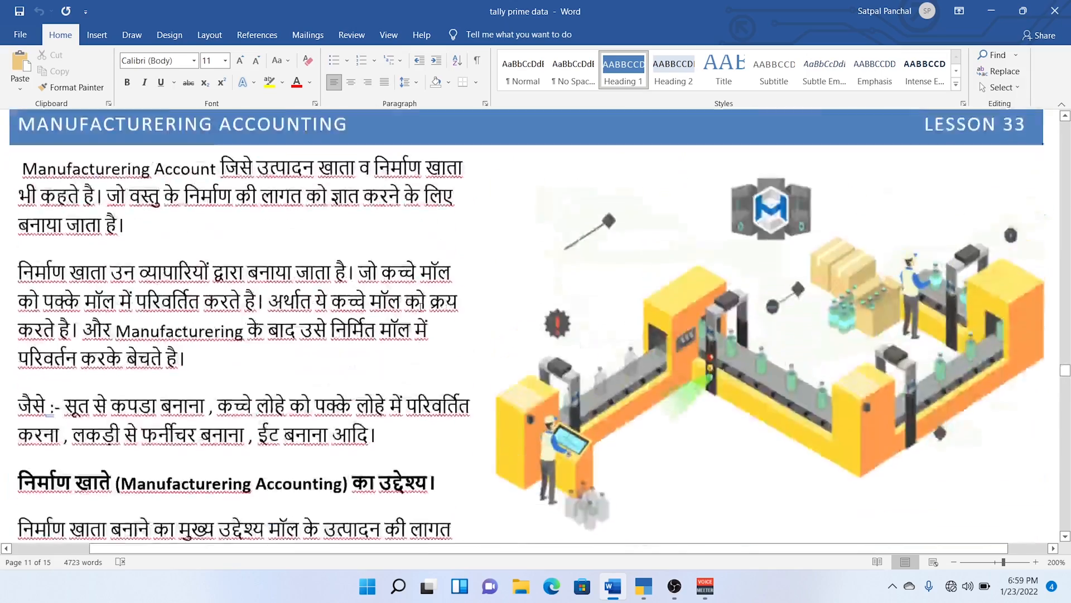
{"action": "scroll", "coordinate": [421, 312], "scroll_direction": "down", "scroll_amount": 11}
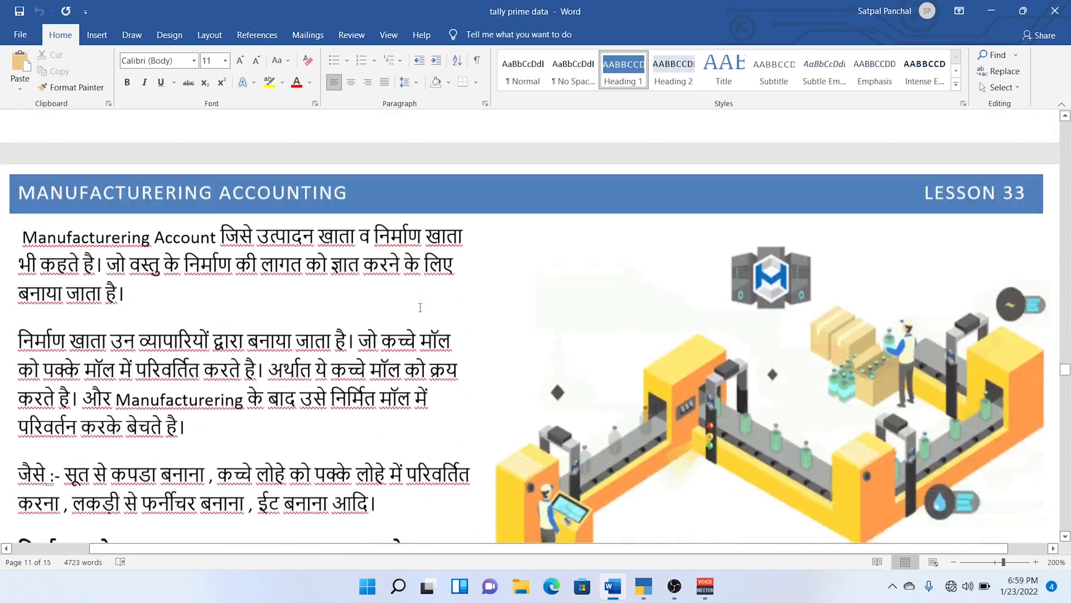
{"action": "scroll", "coordinate": [420, 308], "scroll_direction": "up", "scroll_amount": 3}
{"action": "scroll", "coordinate": [420, 307], "scroll_direction": "down", "scroll_amount": 10}
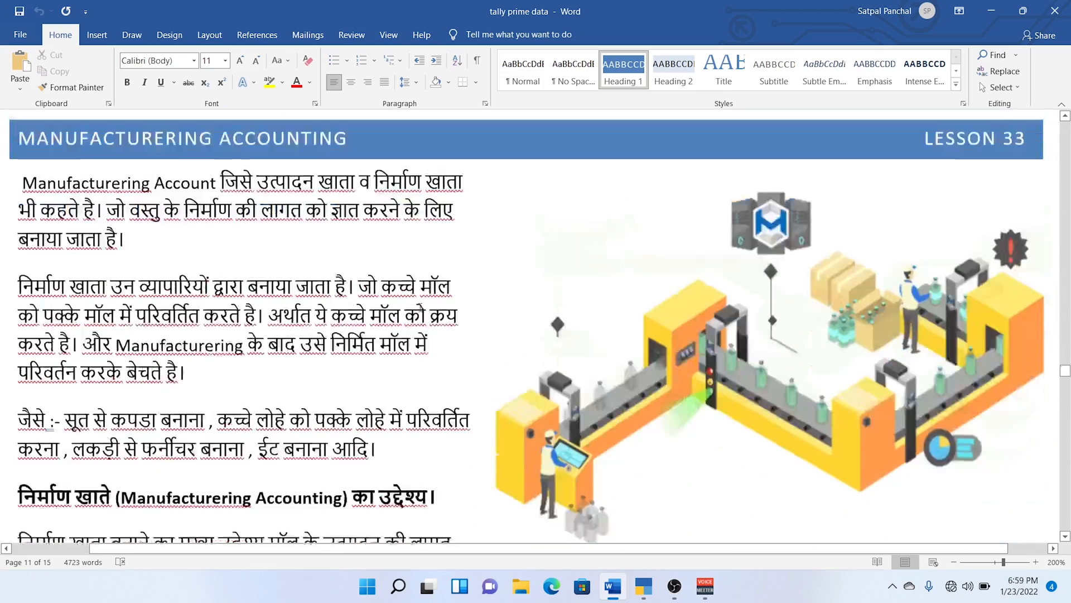
{"action": "scroll", "coordinate": [420, 307], "scroll_direction": "down", "scroll_amount": 4}
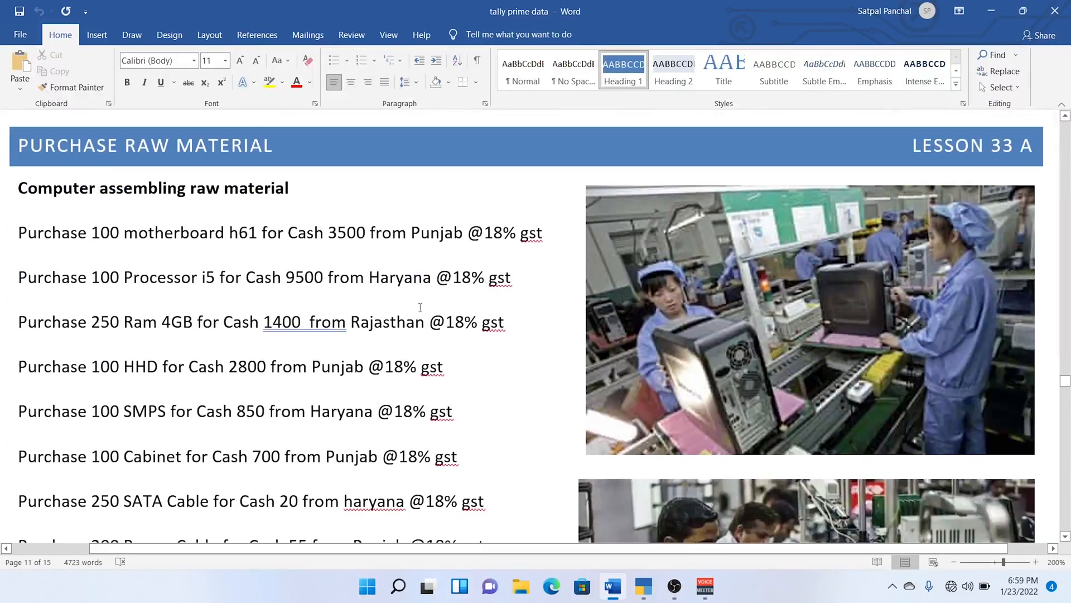
{"action": "scroll", "coordinate": [420, 307], "scroll_direction": "down", "scroll_amount": 15}
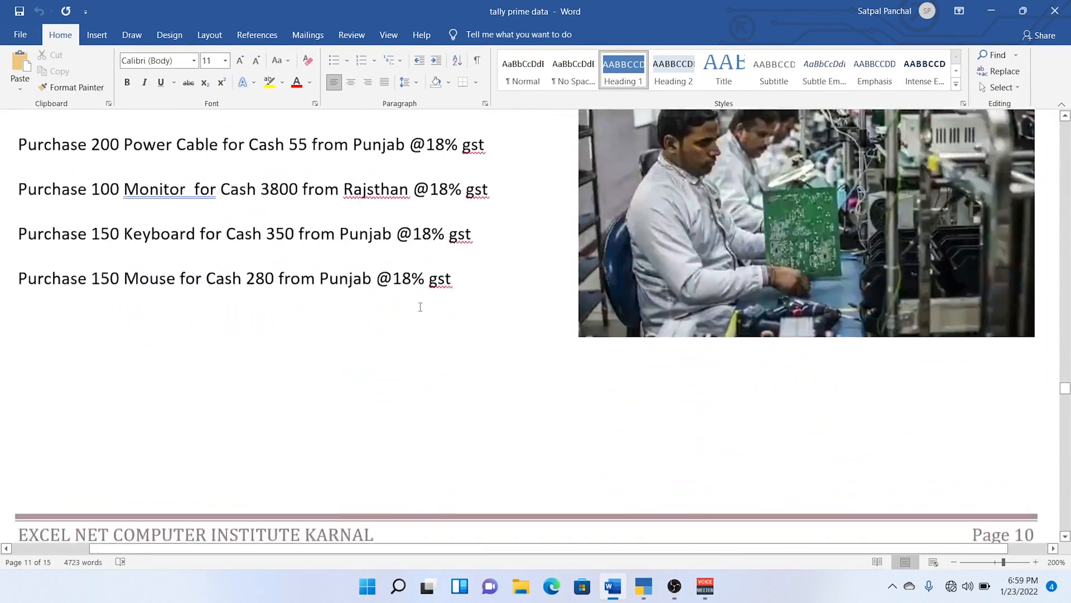
{"action": "scroll", "coordinate": [420, 307], "scroll_direction": "down", "scroll_amount": 4}
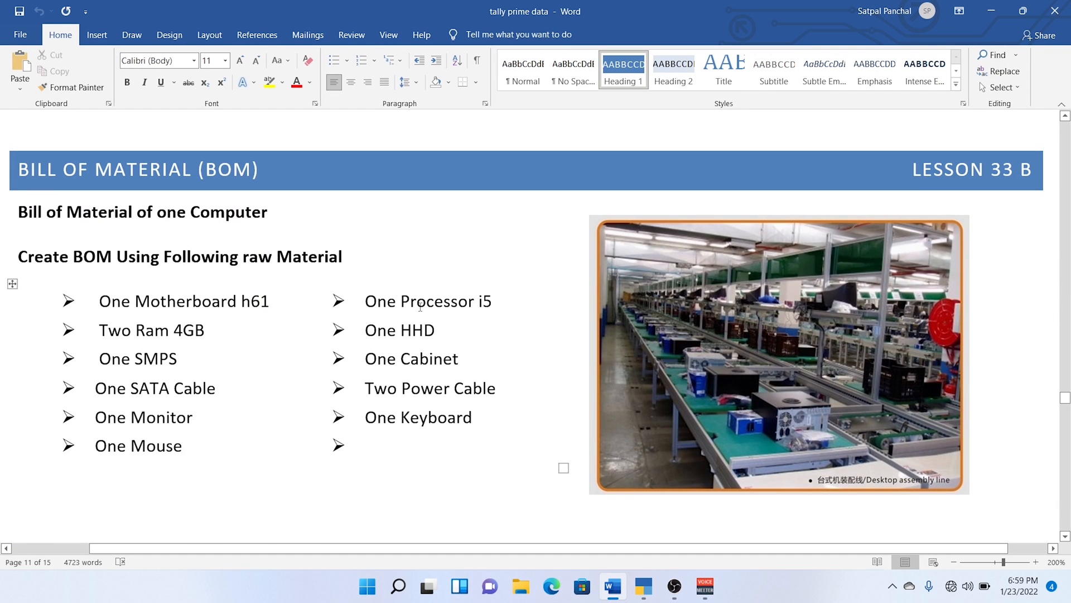
{"action": "scroll", "coordinate": [420, 306], "scroll_direction": "down", "scroll_amount": 7}
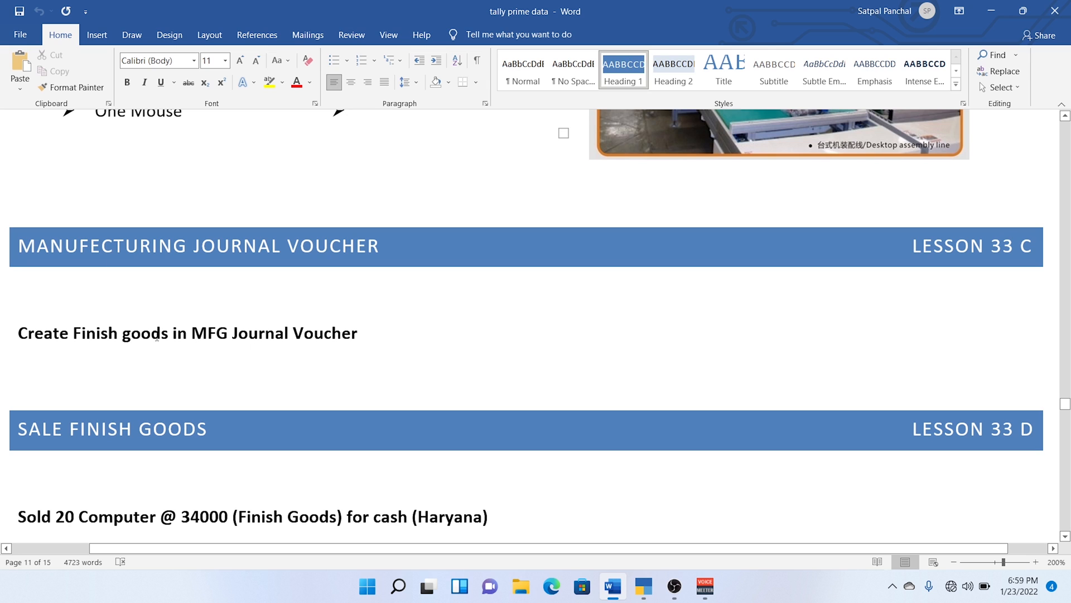
{"action": "scroll", "coordinate": [375, 325], "scroll_direction": "down", "scroll_amount": 1}
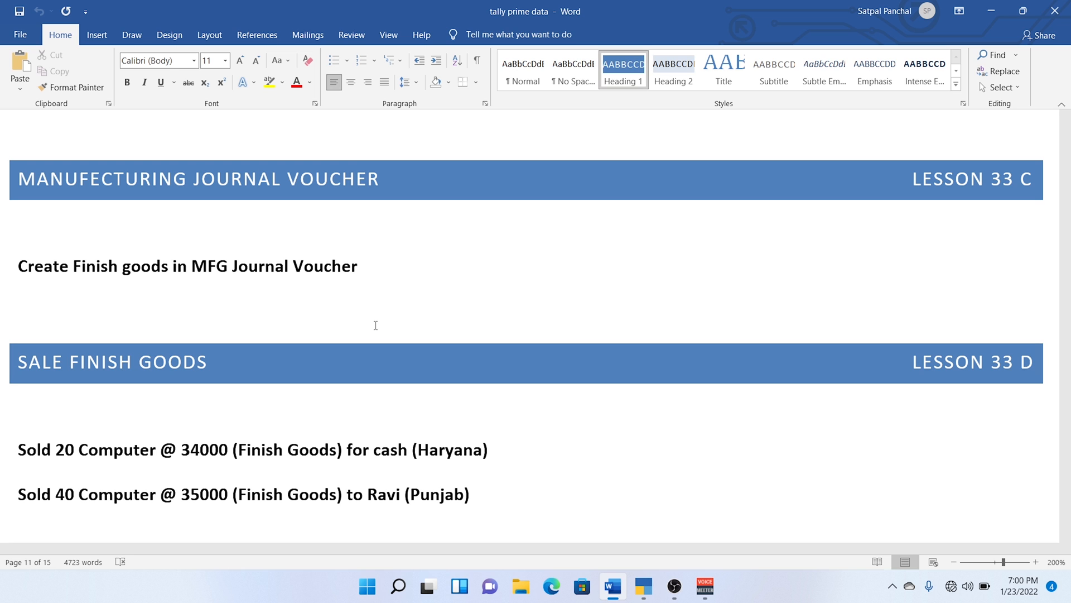
Switch to TallyPrime and examine the Finish Goods and Raw Goods groups in the Stock Summary.
{"action": "key", "text": "alt+Tab"}
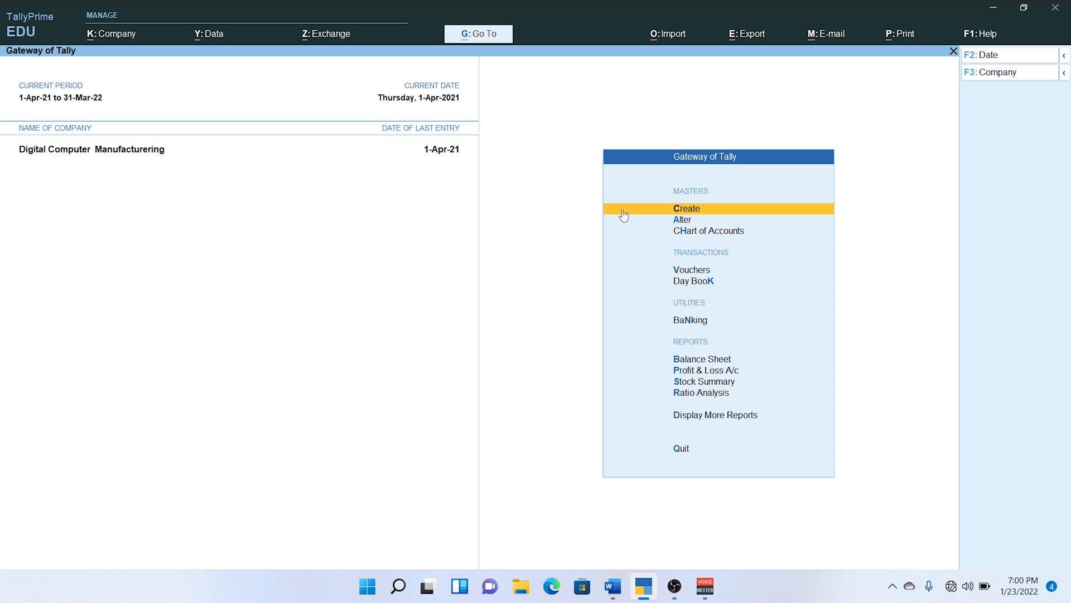
{"action": "key", "text": "Down"}
{"action": "key", "text": "Down"}
{"action": "key", "text": "Down"}
{"action": "key", "text": "Down"}
{"action": "key", "text": "Down"}
{"action": "key", "text": "Down"}
{"action": "key", "text": "Down"}
{"action": "key", "text": "Down"}
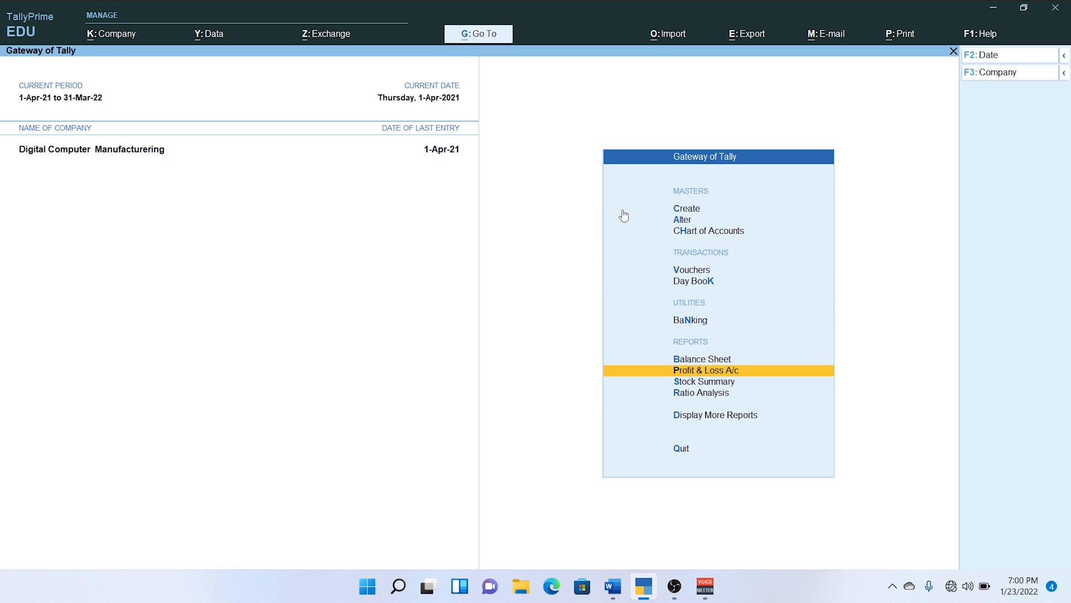
{"action": "key", "text": "Return"}
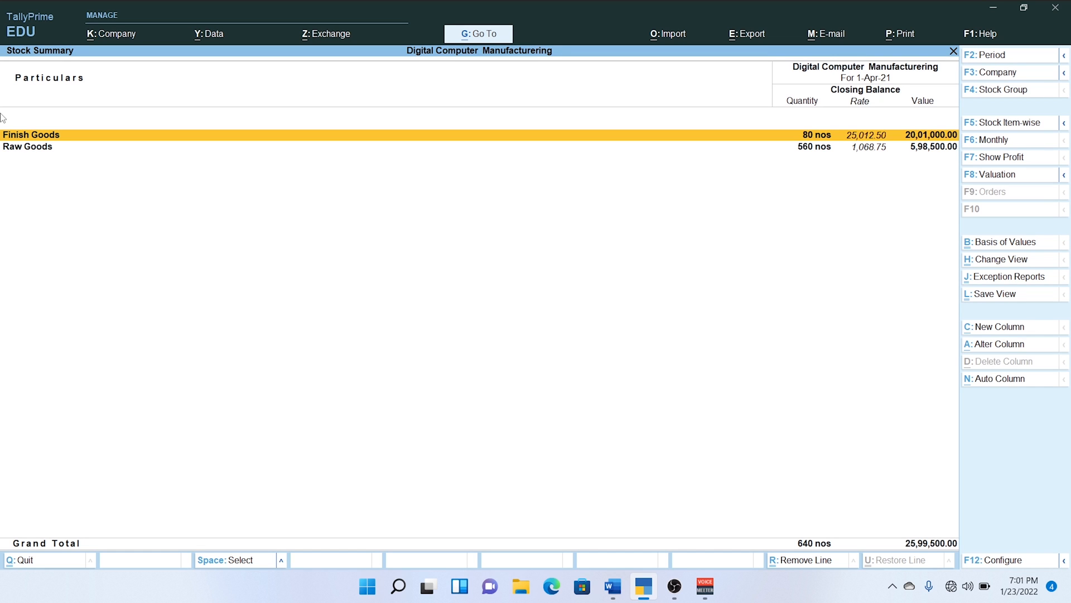
{"action": "key", "text": "Down"}
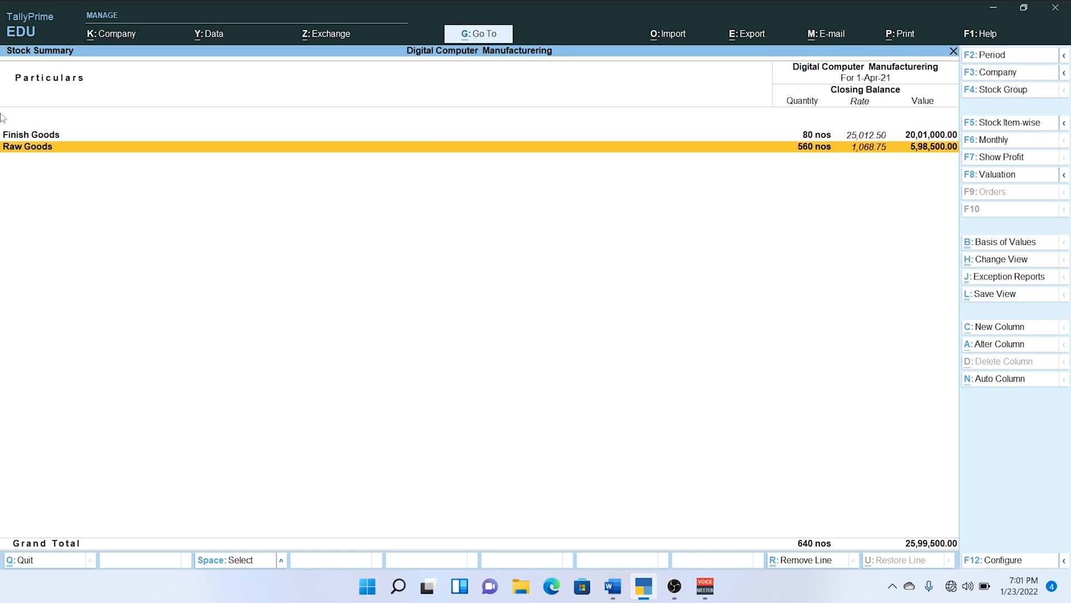
{"action": "key", "text": "Up"}
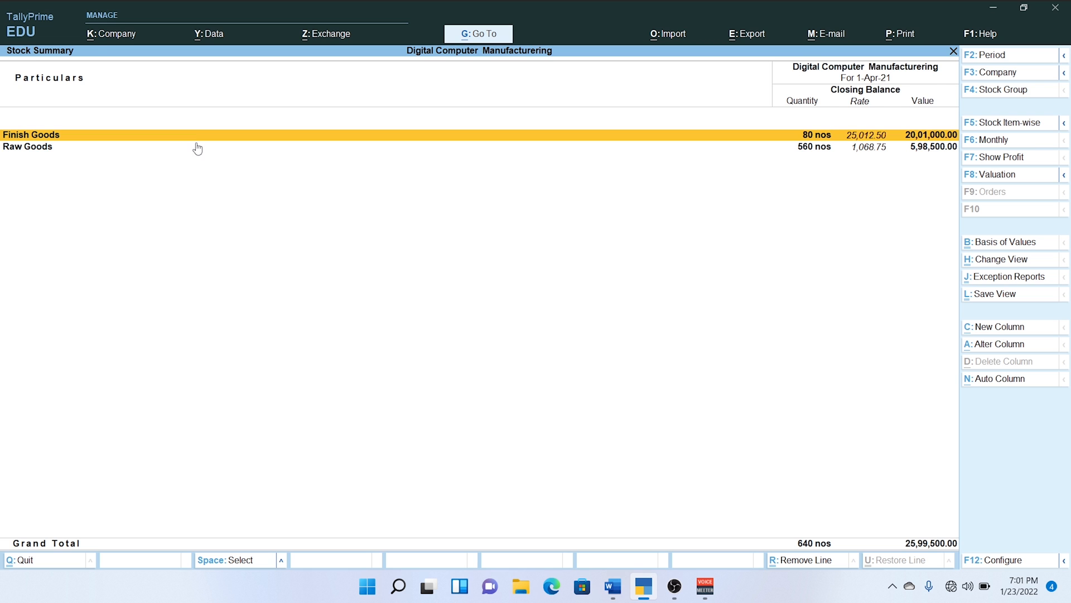
Drill down from Finish Goods into Computer I5's April manufacturing journal, inspect its components and costs, and return to the Gateway of Tally.
{"action": "key", "text": "Return"}
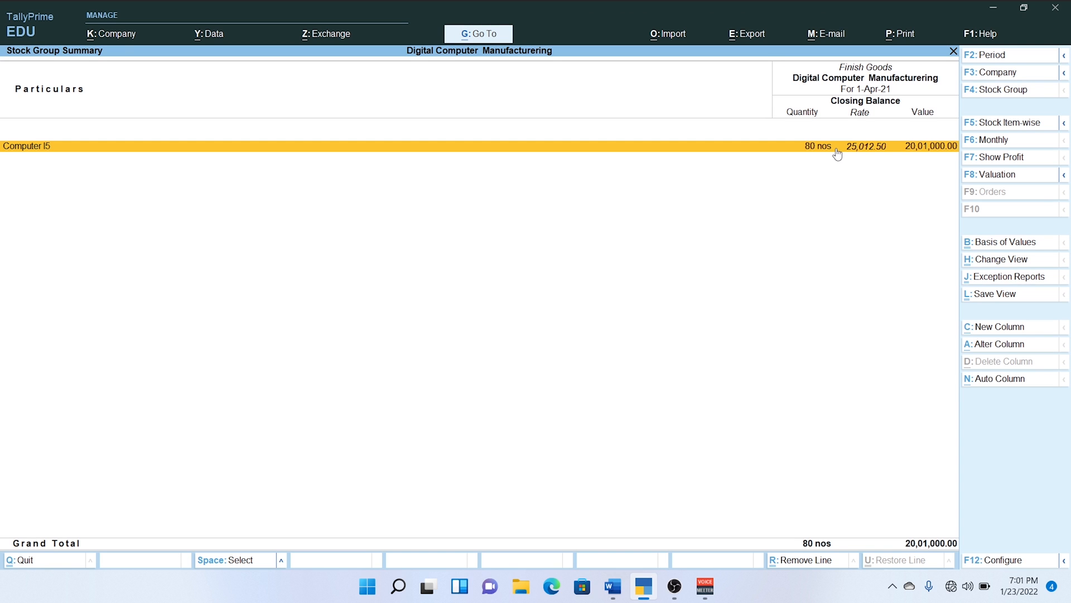
{"action": "left_click", "coordinate": [836, 152]}
{"action": "left_click", "coordinate": [837, 150]}
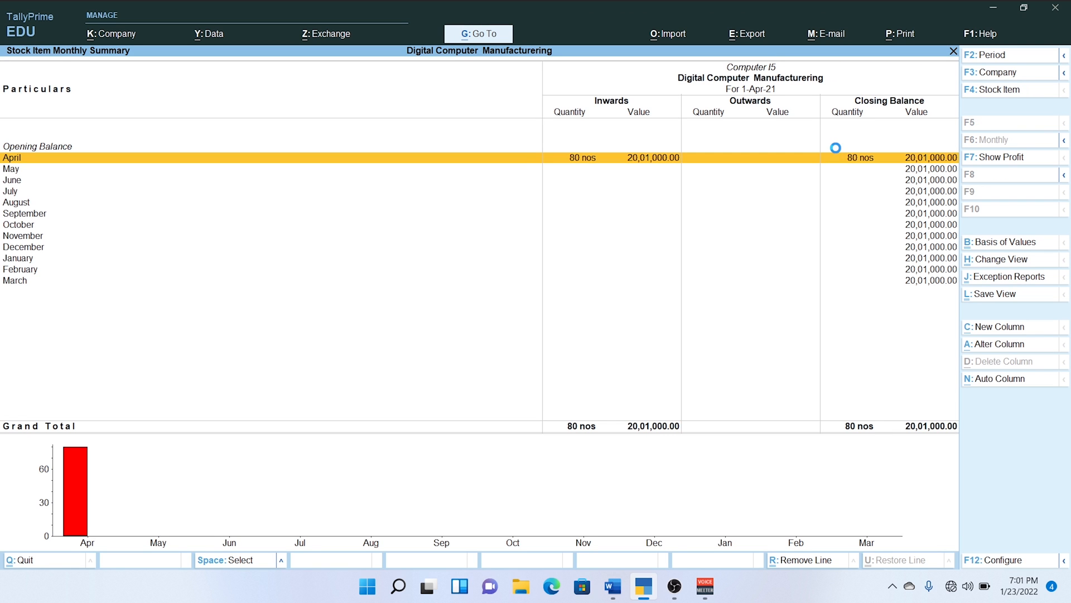
{"action": "key", "text": "Return"}
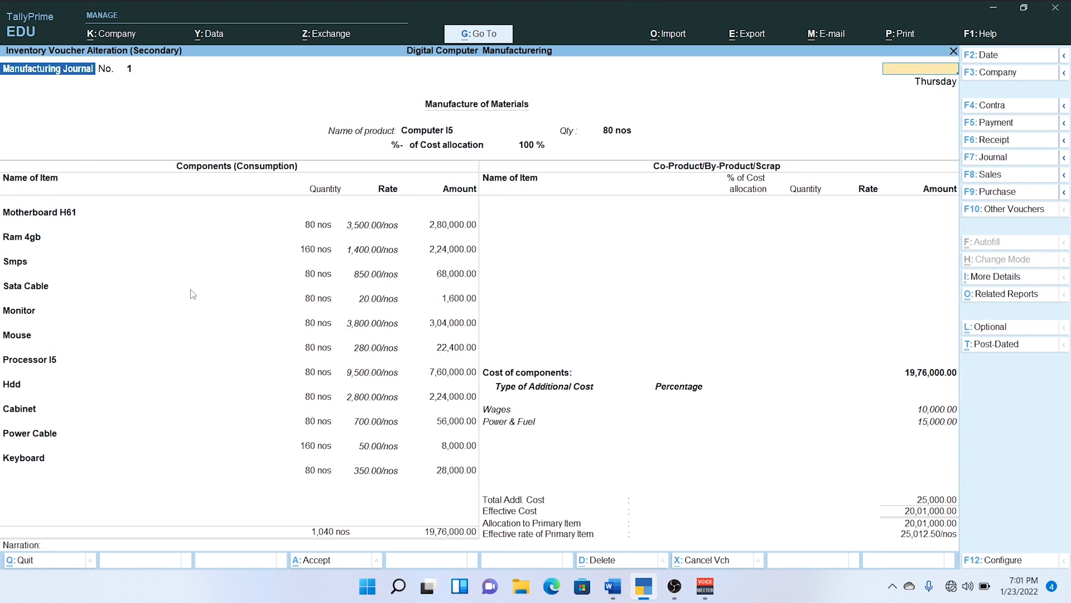
{"action": "key", "text": "Escape"}
{"action": "key", "text": "y"}
{"action": "key", "text": "Escape"}
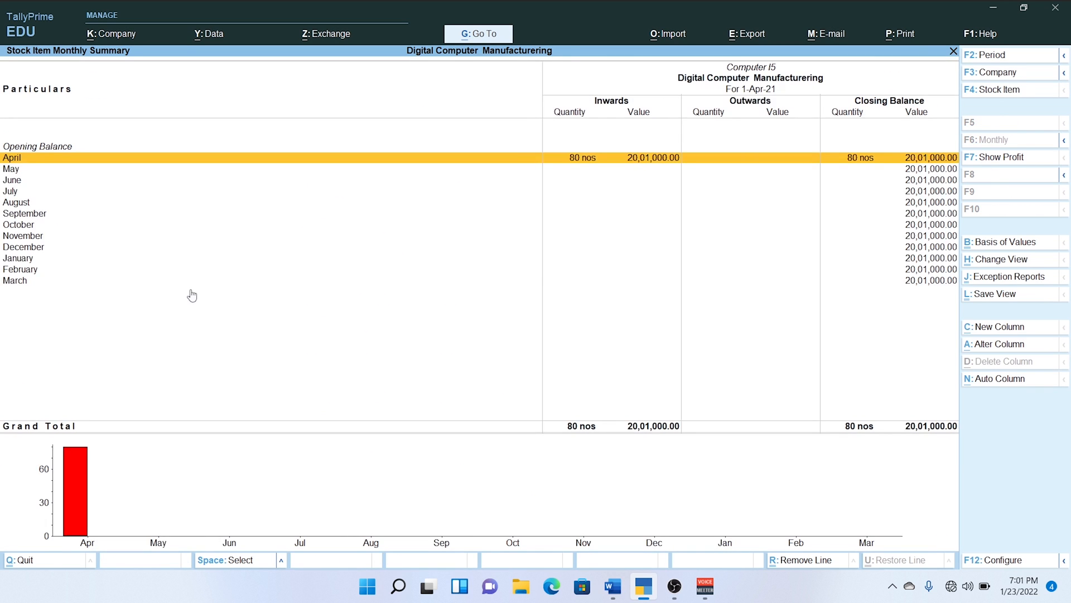
{"action": "key", "text": "Escape"}
{"action": "key", "text": "Escape"}
{"action": "key", "text": "Escape"}
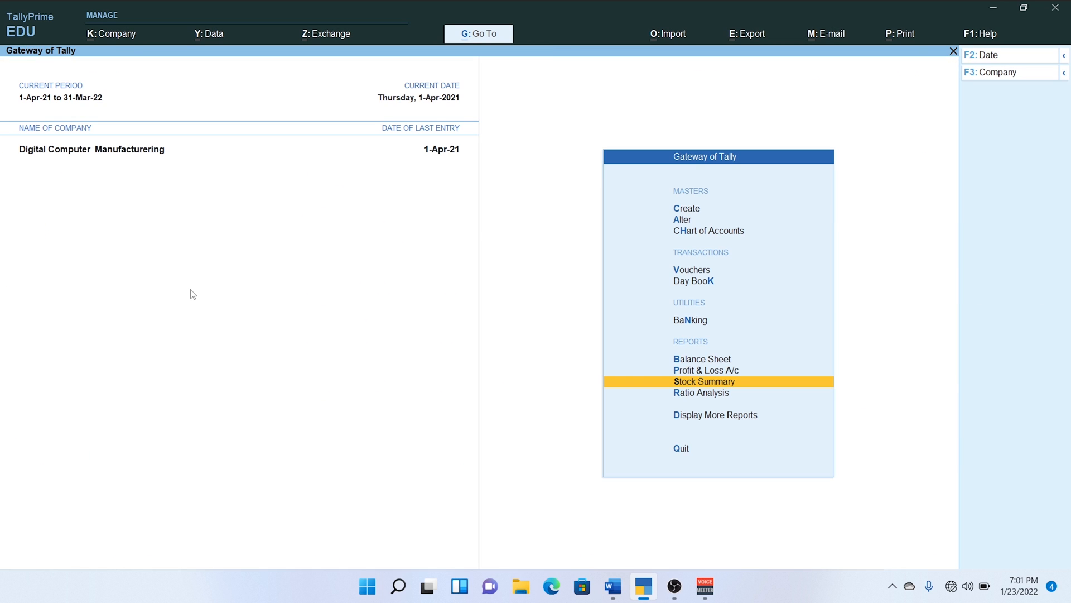
Start a new Sales voucher and check the sale transactions listed under Sale Finish Goods in the Word document.
{"action": "key", "text": "Up"}
{"action": "key", "text": "Up"}
{"action": "key", "text": "Up"}
{"action": "key", "text": "Up"}
{"action": "key", "text": "Up"}
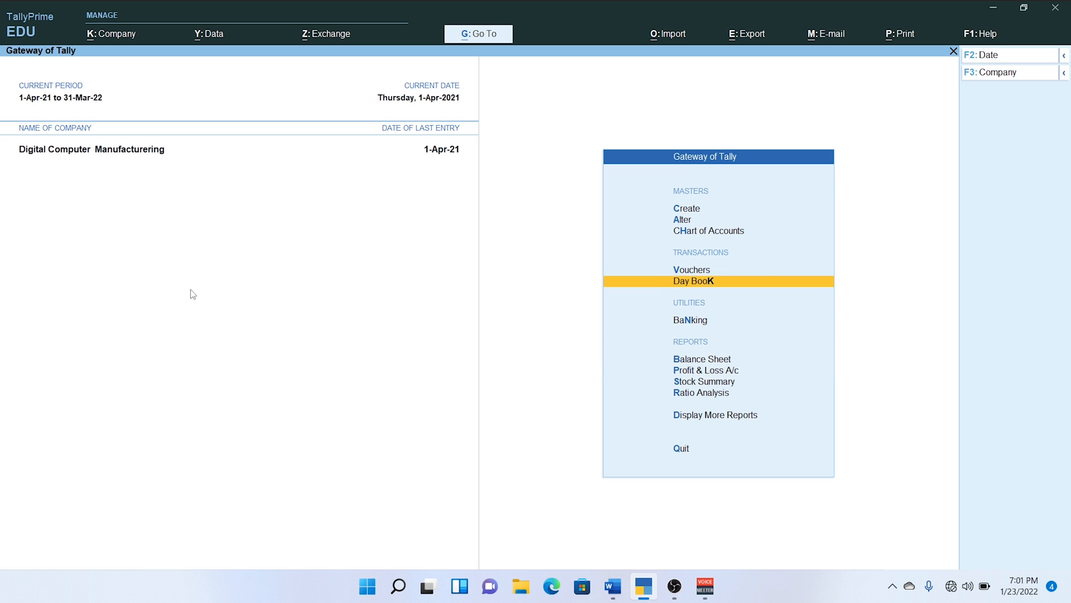
{"action": "key", "text": "Return"}
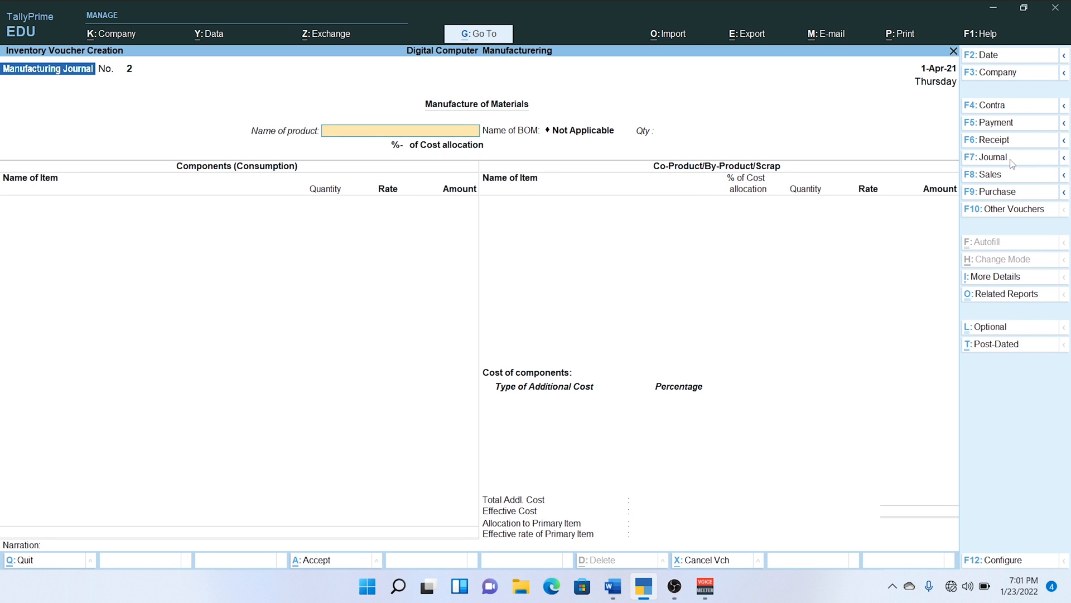
{"action": "left_click", "coordinate": [1009, 176]}
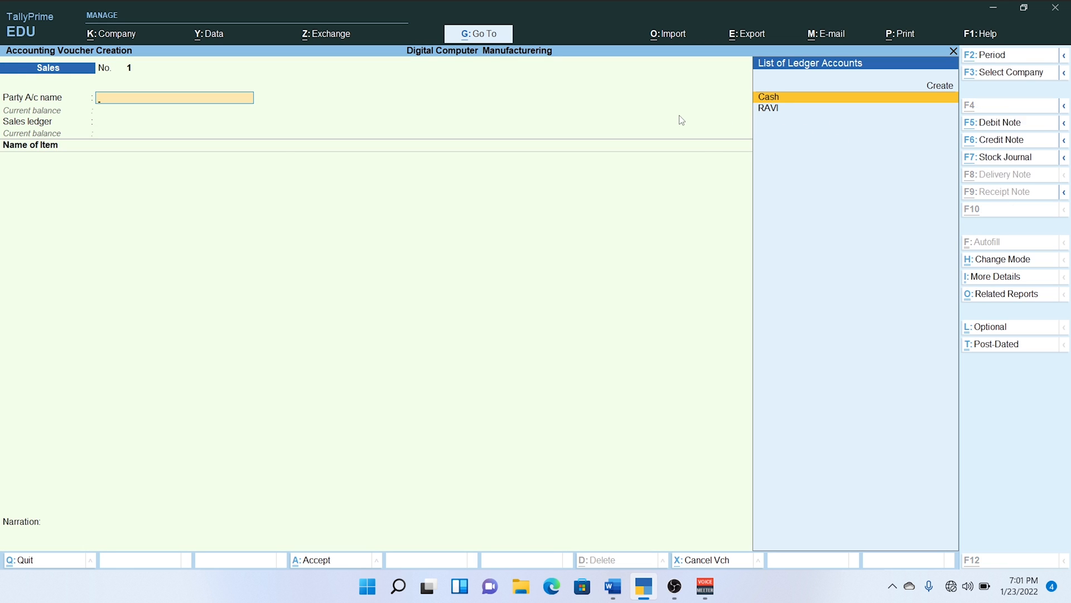
{"action": "key", "text": "alt+Tab"}
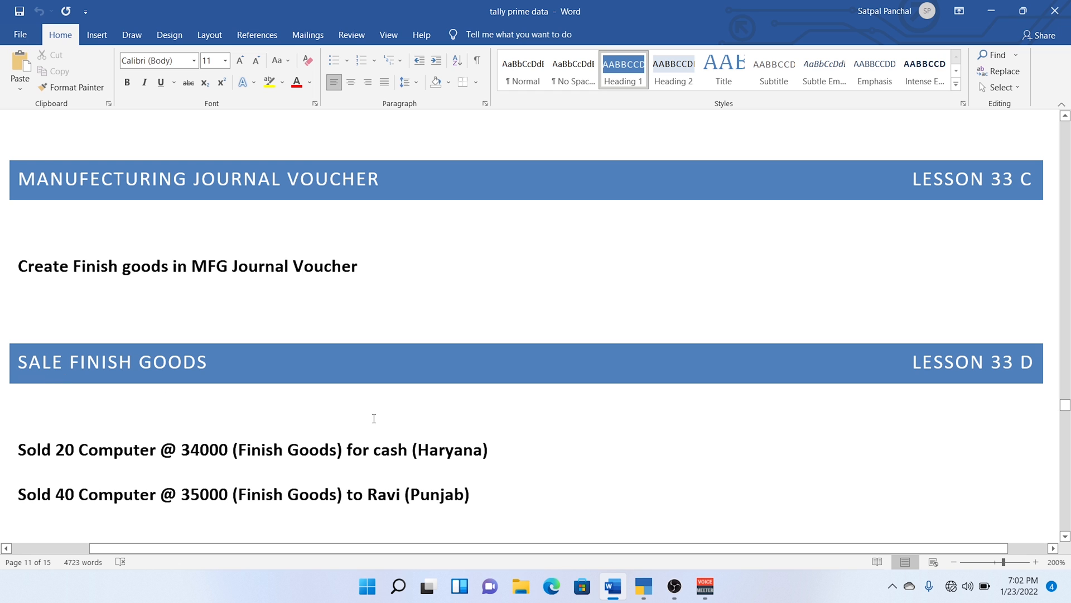
{"action": "key", "text": "alt+Tab"}
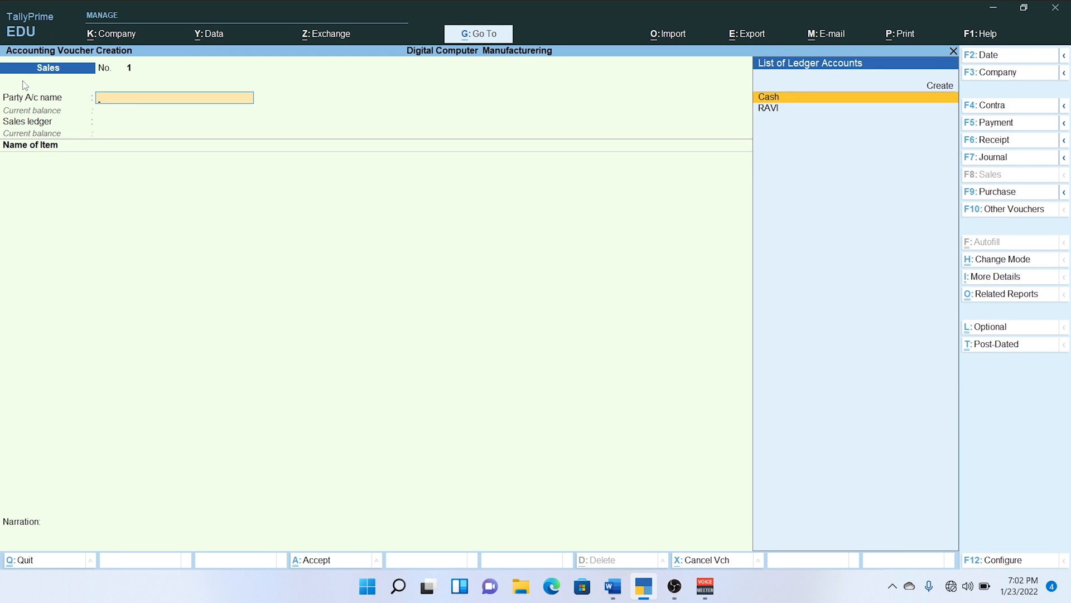
Choose Cash as the sales voucher's party account and accept the dispatch details left blank.
{"action": "key", "text": "Return"}
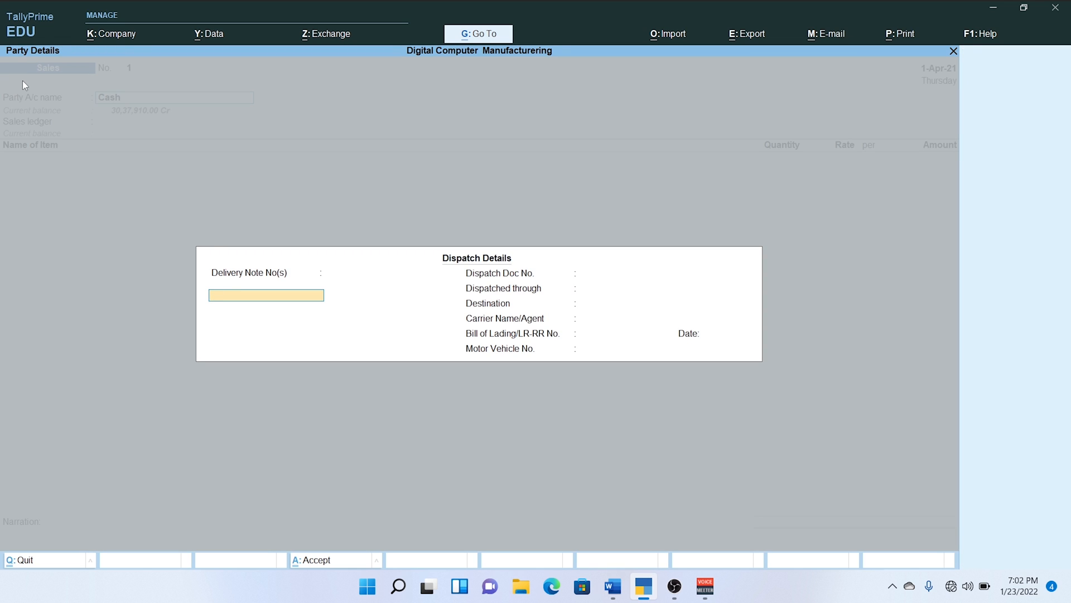
{"action": "key", "text": "Return"}
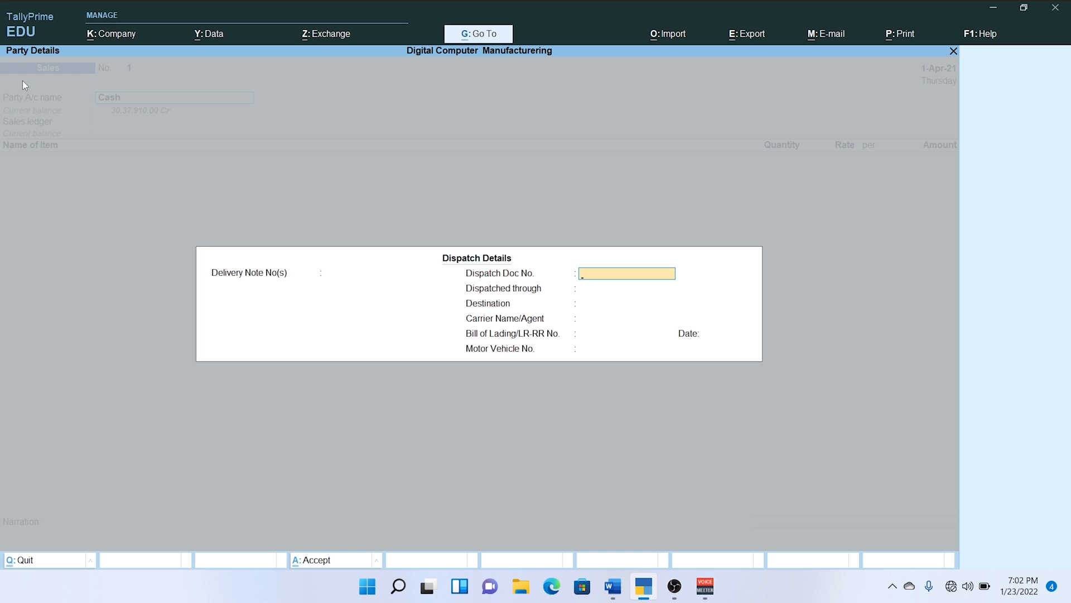
{"action": "key", "text": "ctrl+a"}
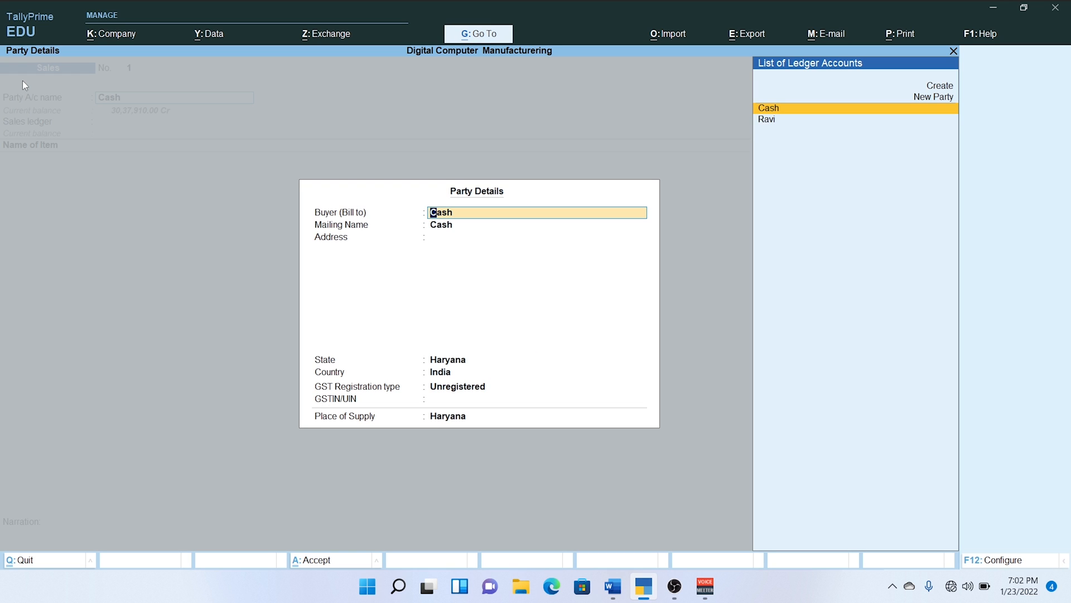
Set the cash buyer's GST registration type to Regular with a GSTIN, and select Sale as the sales ledger.
{"action": "key", "text": "Return"}
{"action": "key", "text": "Return"}
{"action": "key", "text": "Return"}
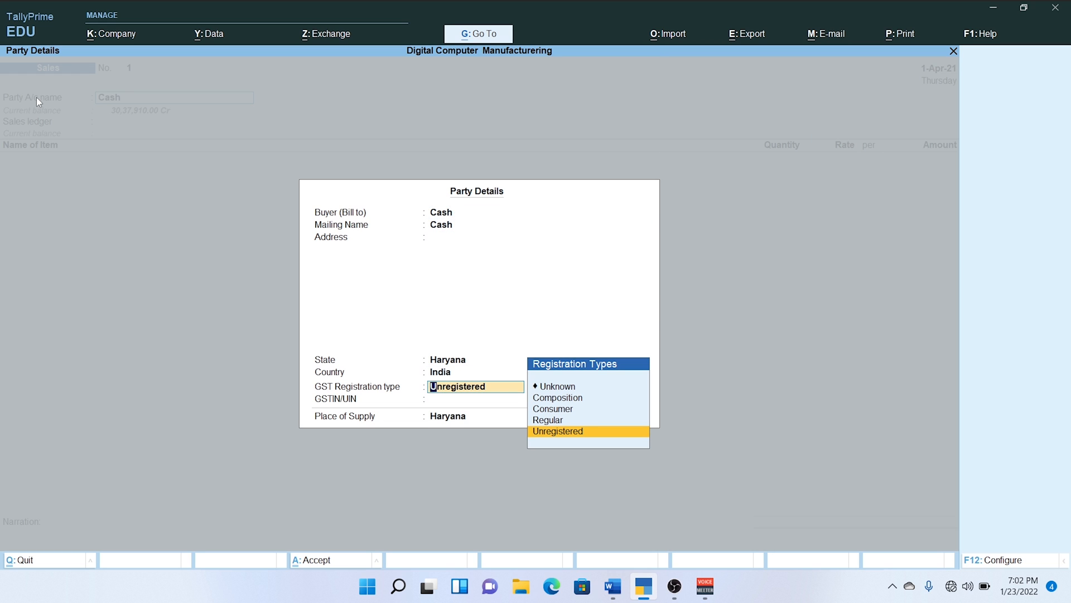
{"action": "key", "text": "Up"}
{"action": "key", "text": "Return"}
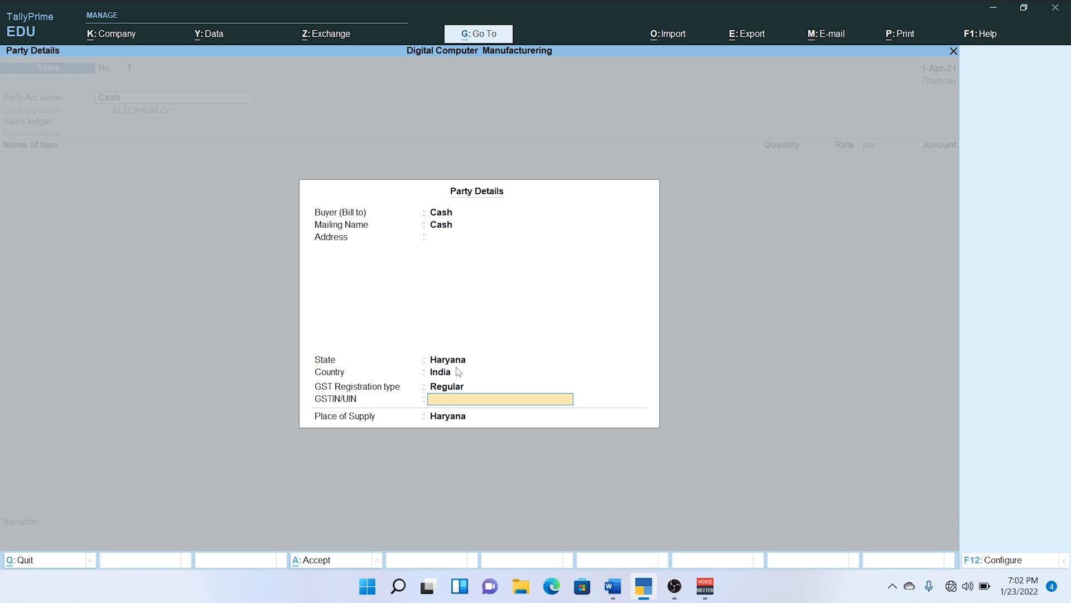
{"action": "type", "text": "45594594494"}
{"action": "key", "text": "Return"}
{"action": "key", "text": "Return"}
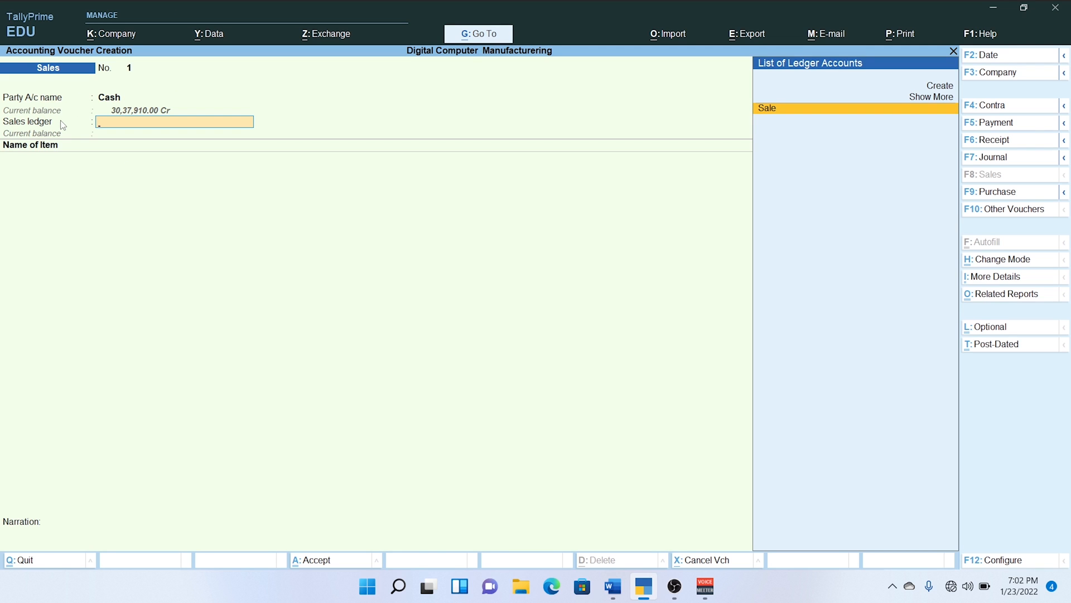
{"action": "key", "text": "Return"}
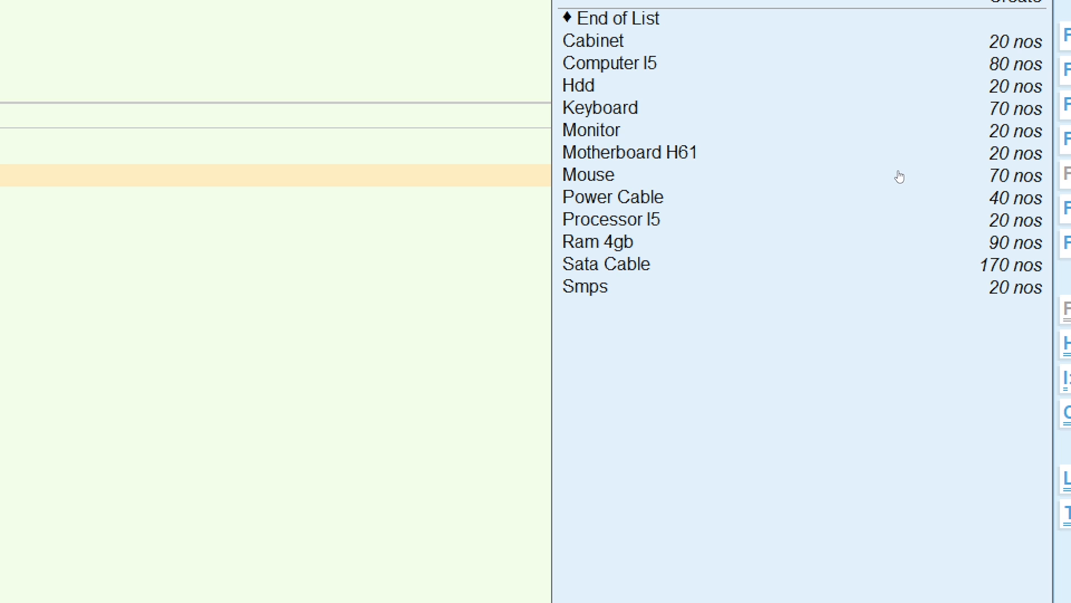
Review the available stock quantities of Computer I5 and its components in the stock item list.
{"action": "key", "text": "Down"}
{"action": "key", "text": "Down"}
{"action": "key", "text": "Down"}
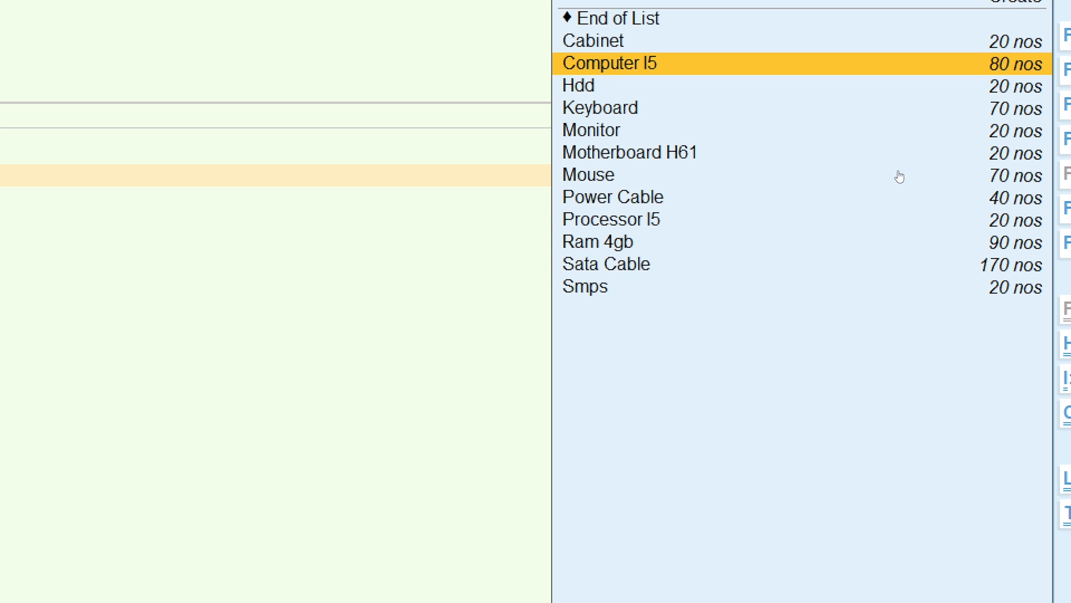
{"action": "key", "text": "Down"}
{"action": "key", "text": "Down"}
{"action": "key", "text": "Down"}
{"action": "key", "text": "Down"}
{"action": "key", "text": "Down"}
{"action": "key", "text": "Down"}
{"action": "key", "text": "Down"}
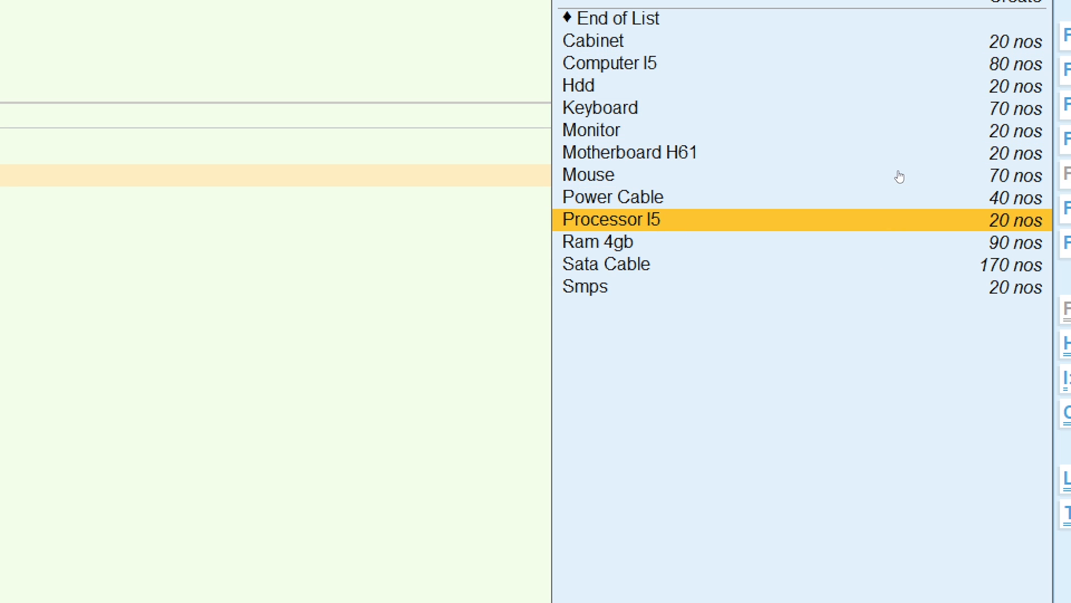
{"action": "key", "text": "Up"}
{"action": "key", "text": "Up"}
{"action": "key", "text": "Up"}
{"action": "key", "text": "Up"}
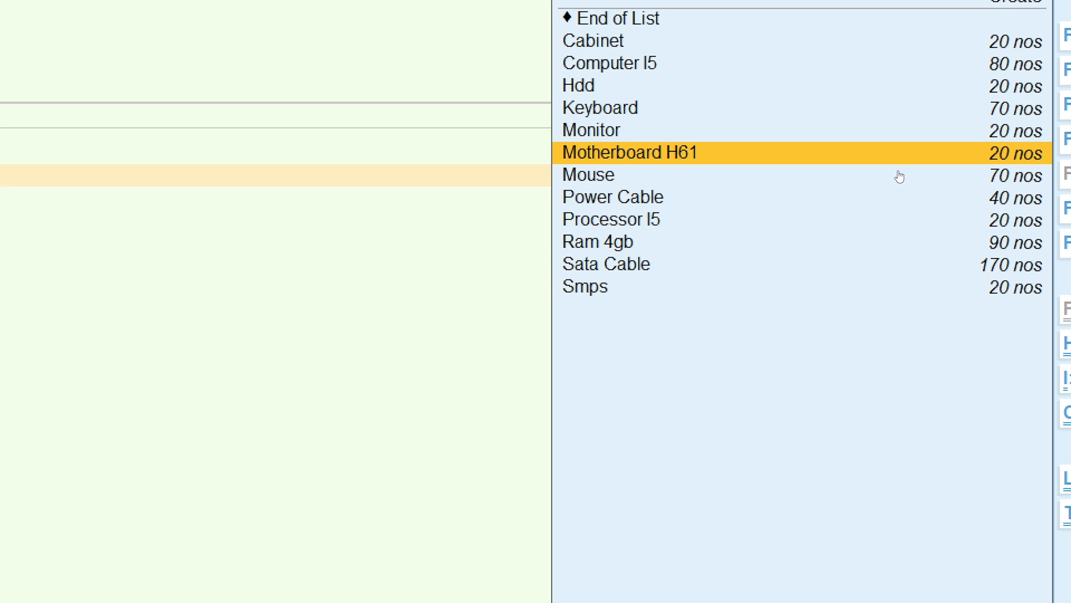
{"action": "key", "text": "Down"}
{"action": "key", "text": "Down"}
{"action": "key", "text": "Down"}
{"action": "key", "text": "Down"}
{"action": "key", "text": "Up"}
{"action": "key", "text": "Up"}
{"action": "key", "text": "Up"}
{"action": "key", "text": "Up"}
{"action": "key", "text": "Up"}
{"action": "key", "text": "Up"}
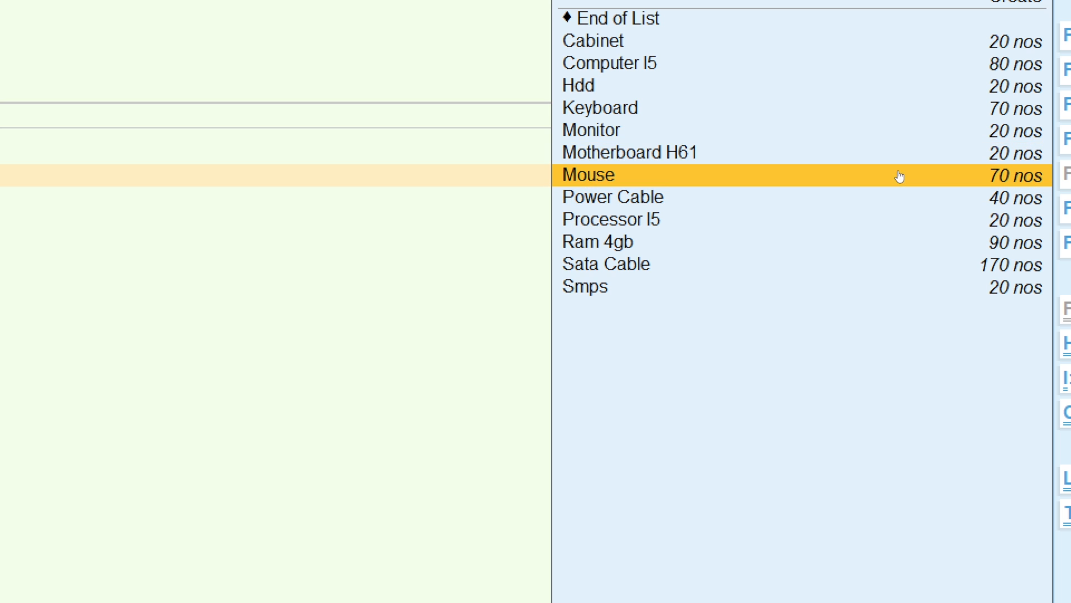
{"action": "key", "text": "Up"}
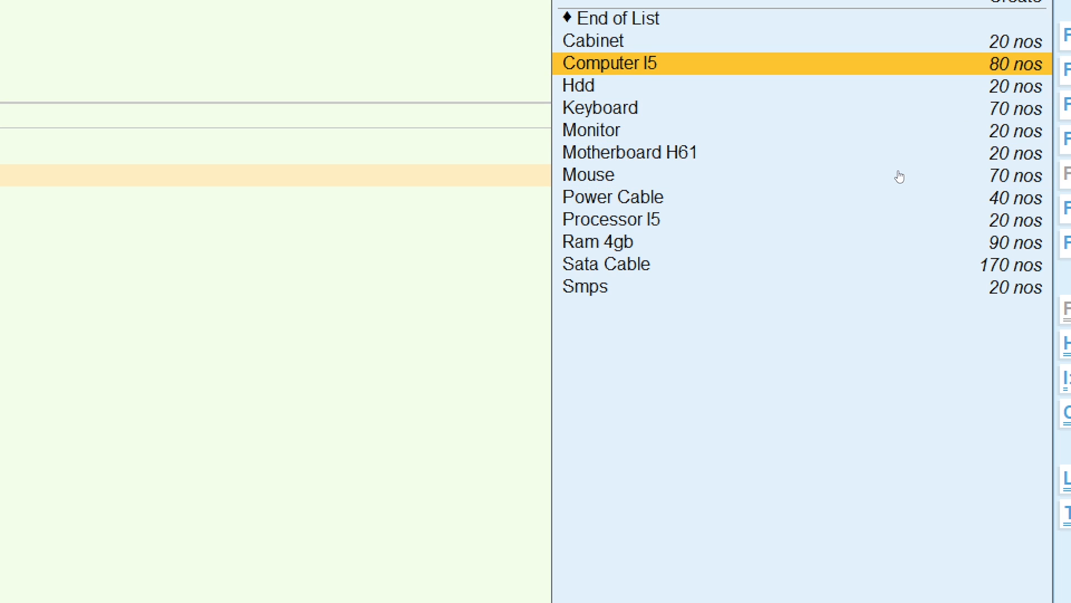
{"action": "key", "text": "Down"}
{"action": "key", "text": "Down"}
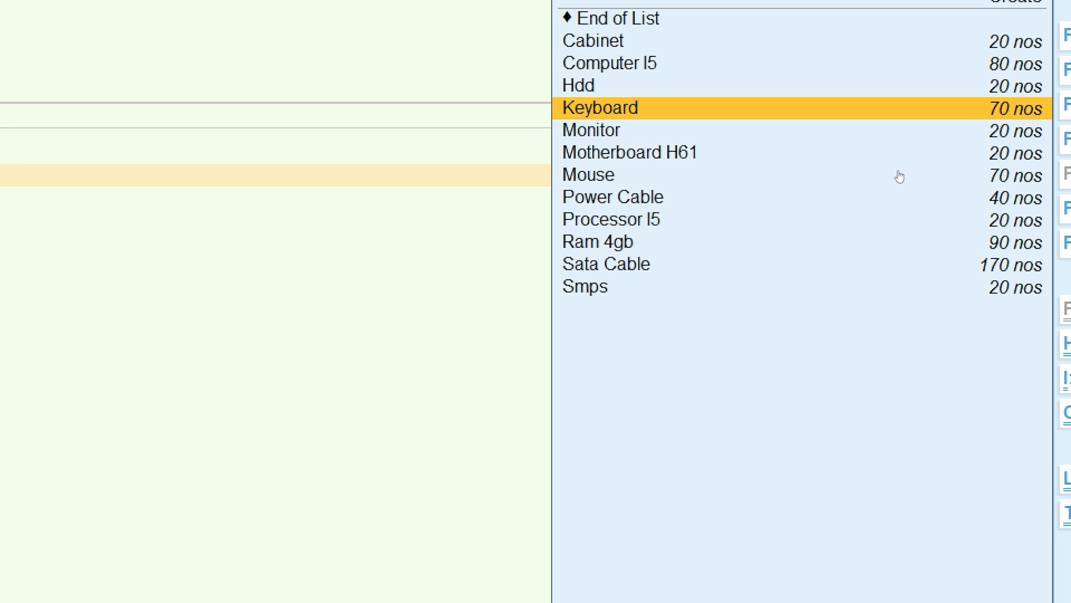
{"action": "key", "text": "Up"}
{"action": "key", "text": "Up"}
{"action": "key", "text": "Up"}
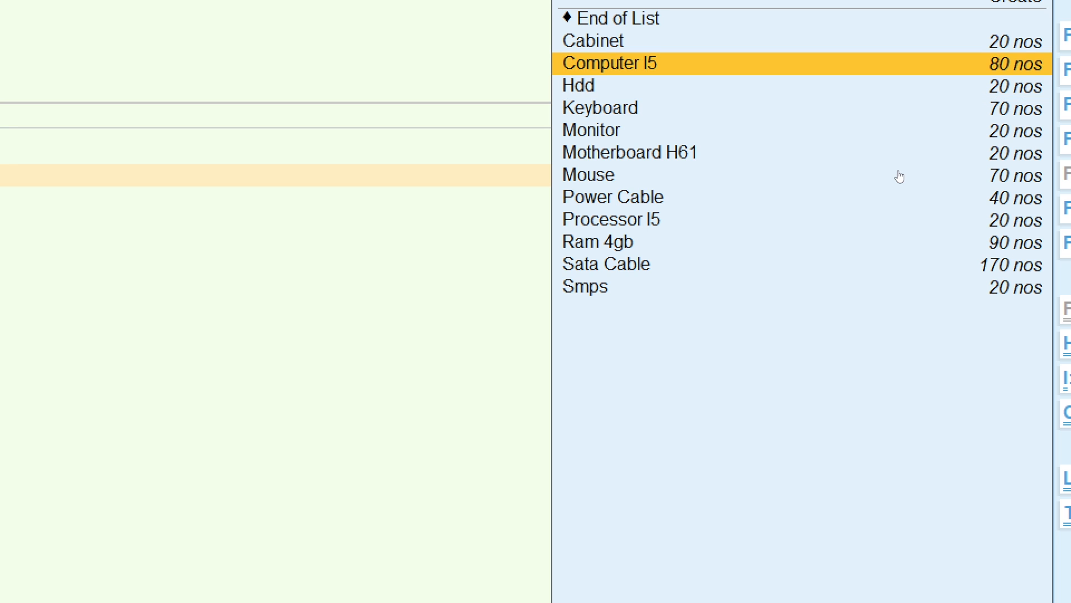
Add 20 nos of Computer I5 at a rate of 34,000 to the cash sale, following the Word document, and end the item list.
{"action": "key", "text": "Down"}
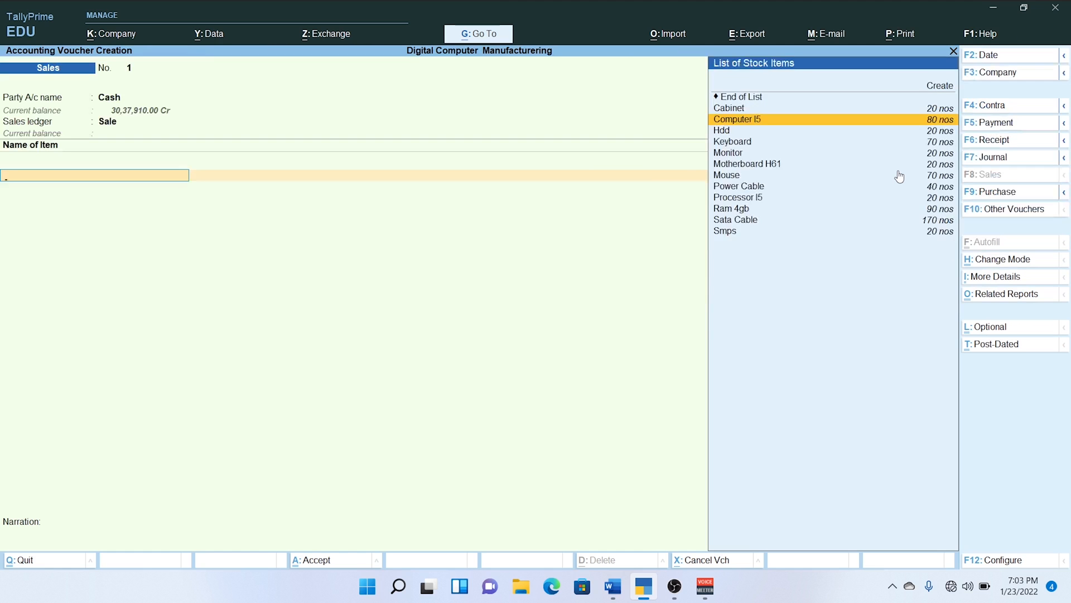
{"action": "key", "text": "Return"}
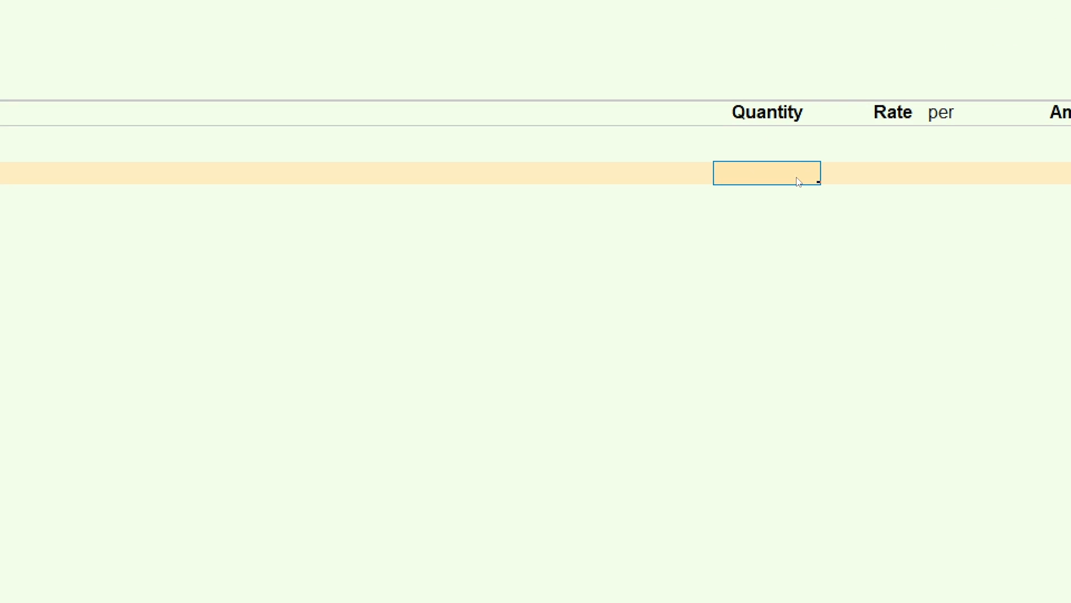
{"action": "key", "text": "alt+Tab"}
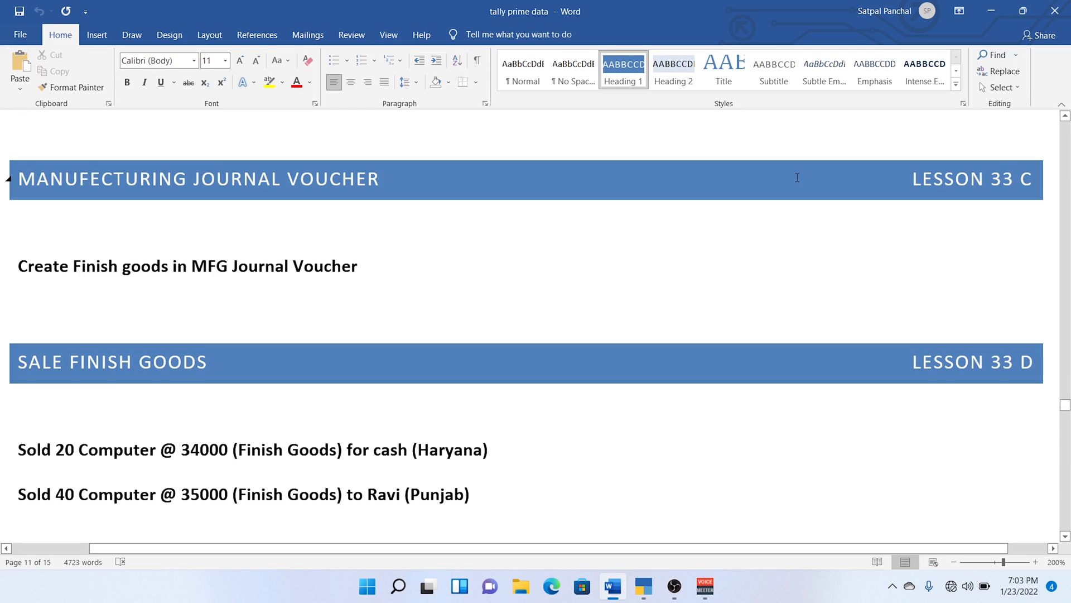
{"action": "key", "text": "alt+Tab"}
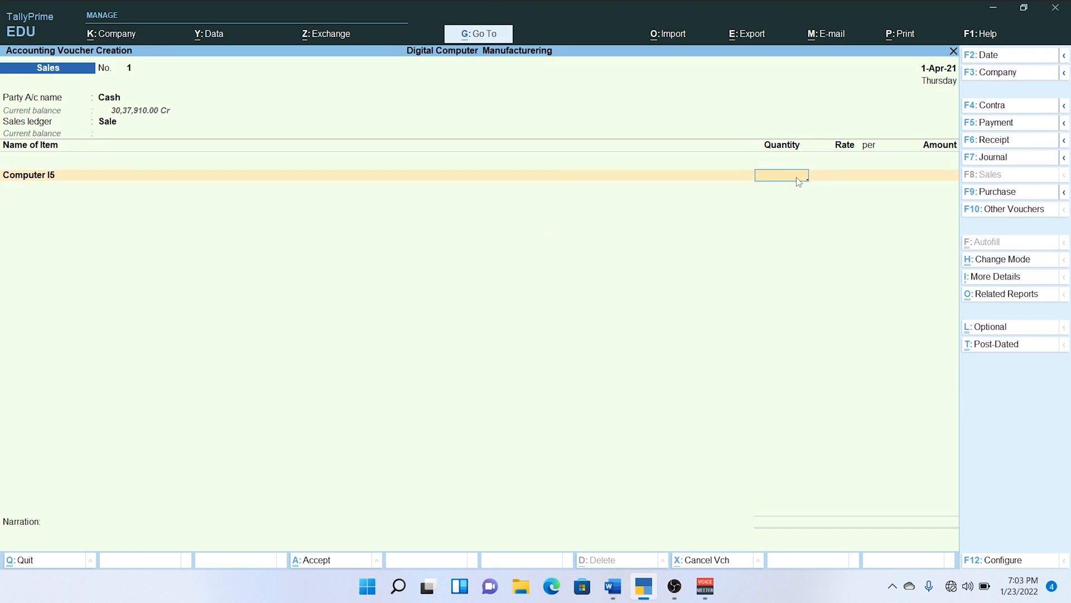
{"action": "type", "text": "20"}
{"action": "key", "text": "Return"}
{"action": "type", "text": "34,000"}
{"action": "key", "text": "Return"}
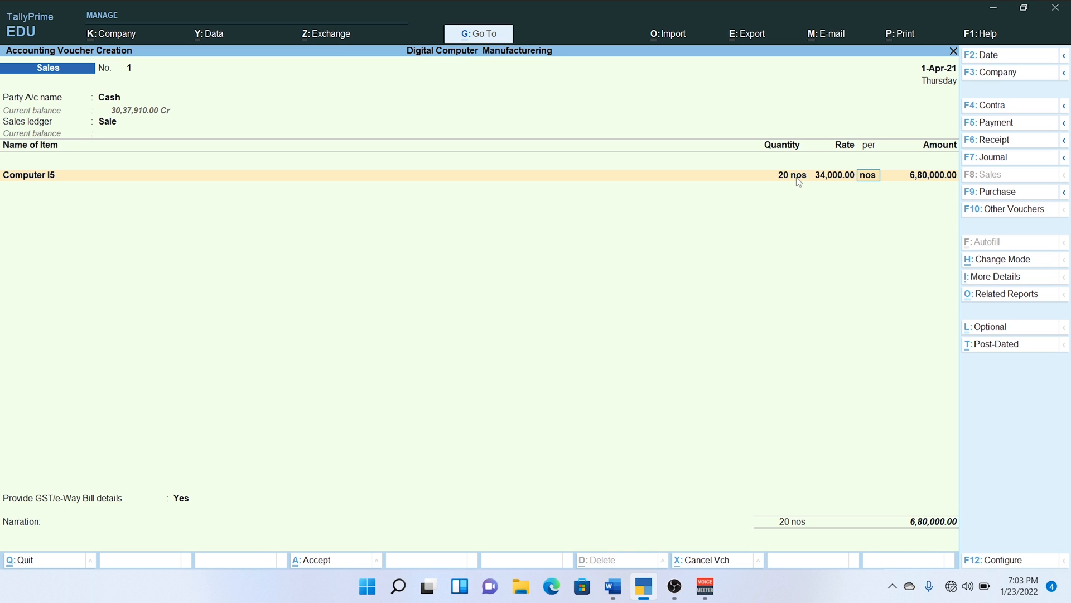
{"action": "key", "text": "Return"}
{"action": "key", "text": "Return"}
{"action": "key", "text": "Return"}
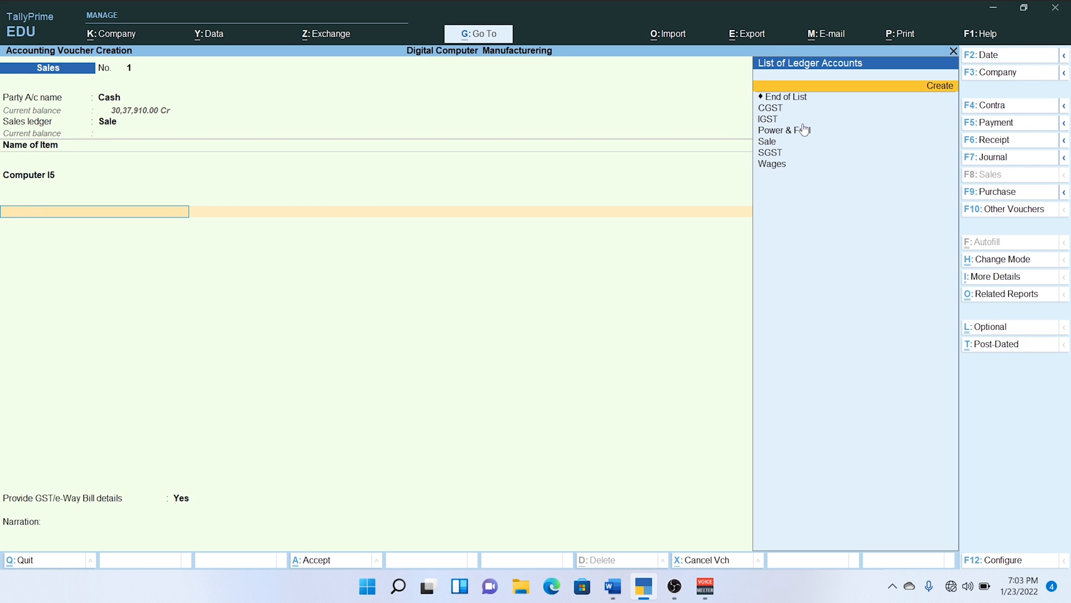
Add the CGST and SGST ledgers to the cash sale with their automatically calculated amounts.
{"action": "key", "text": "Down"}
{"action": "key", "text": "Down"}
{"action": "key", "text": "Return"}
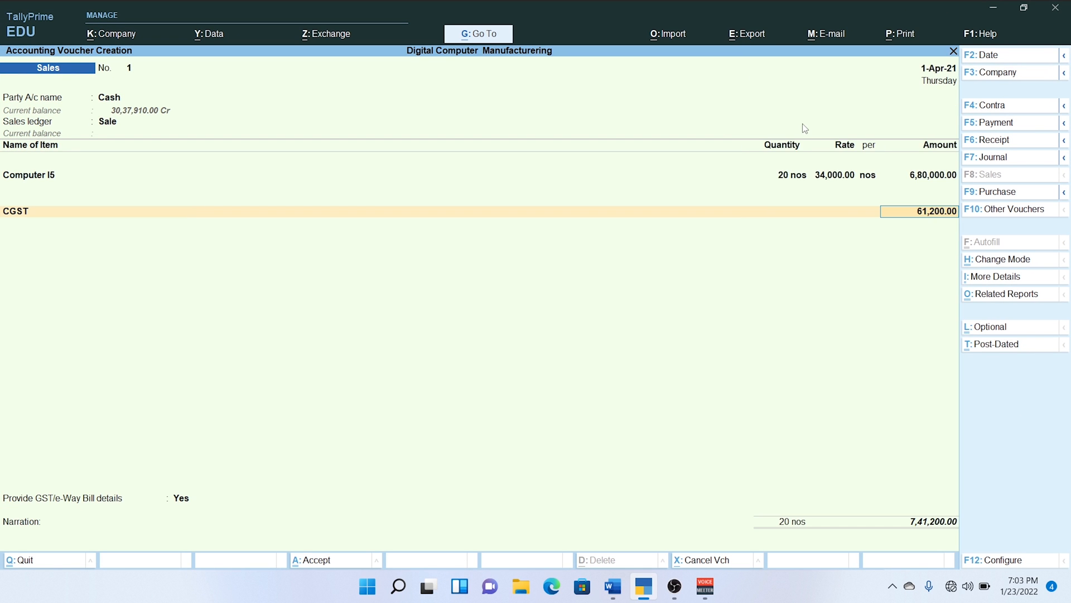
{"action": "key", "text": "Return"}
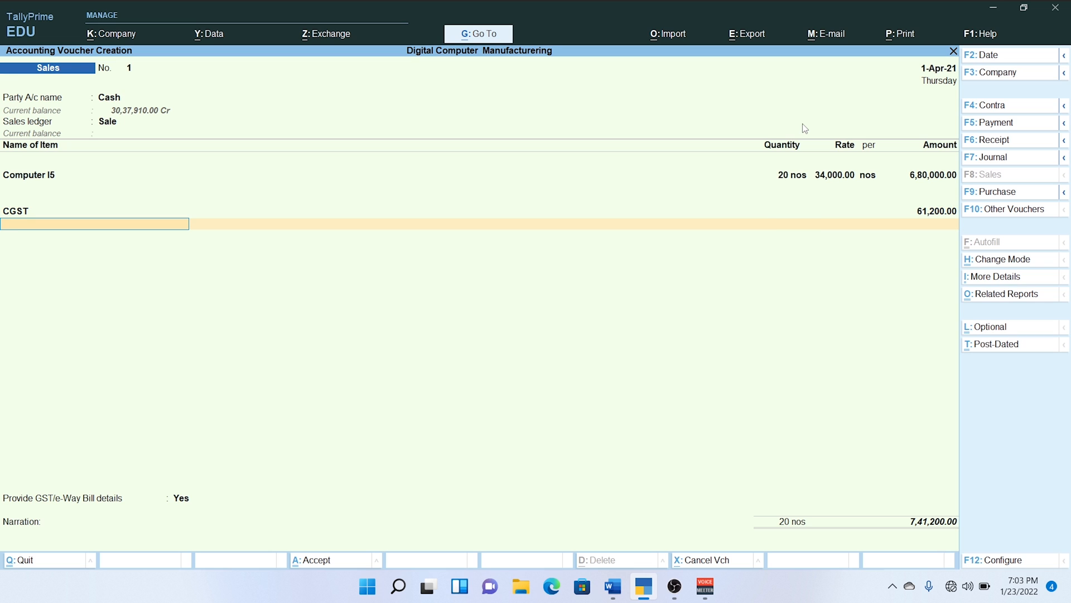
{"action": "type", "text": "S"}
{"action": "key", "text": "Down"}
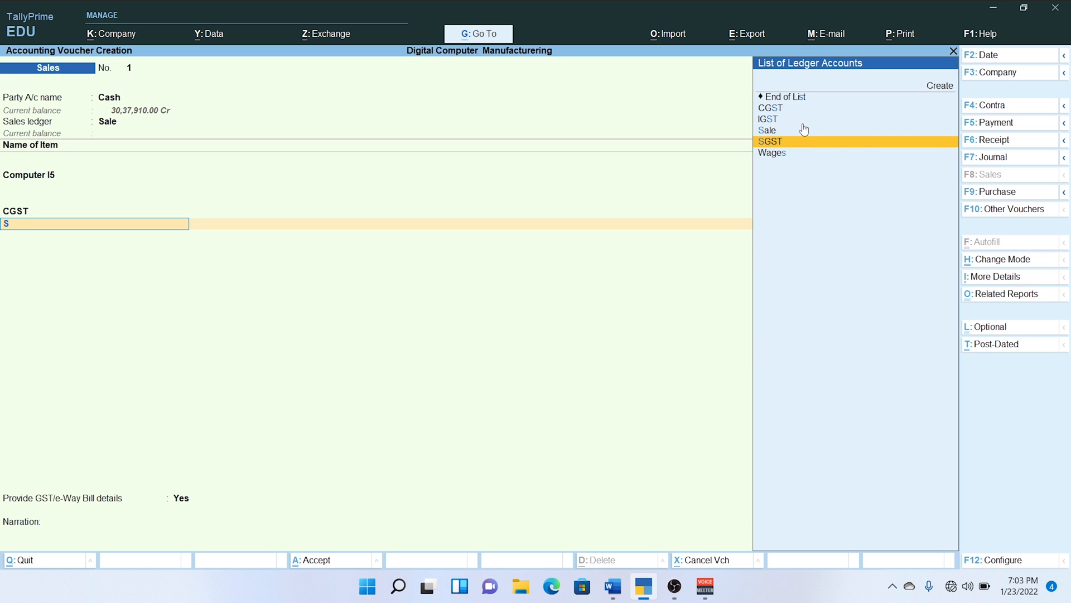
{"action": "key", "text": "Return"}
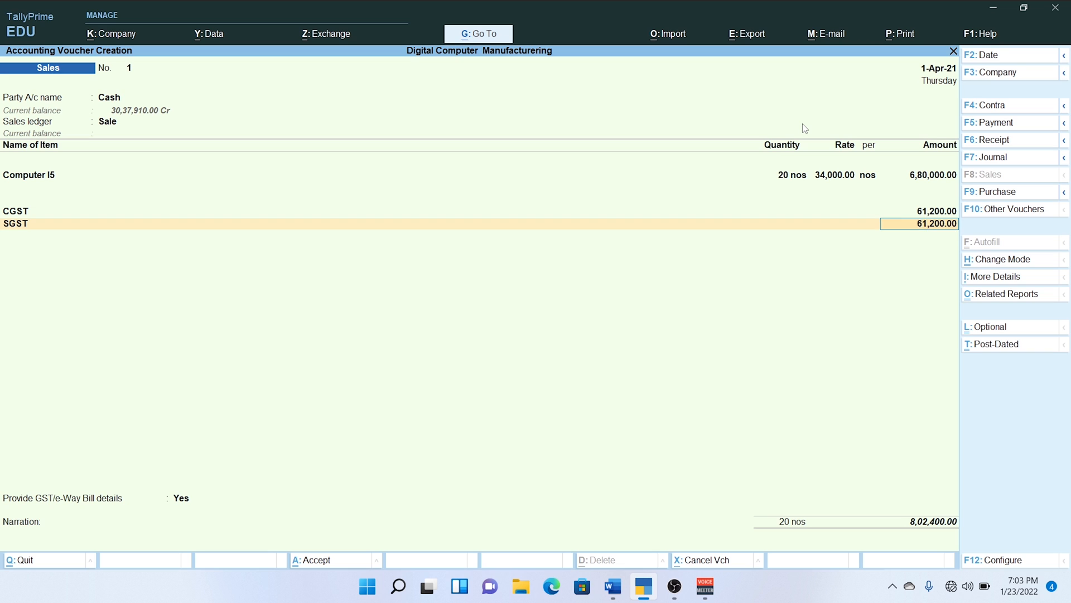
{"action": "key", "text": "Return"}
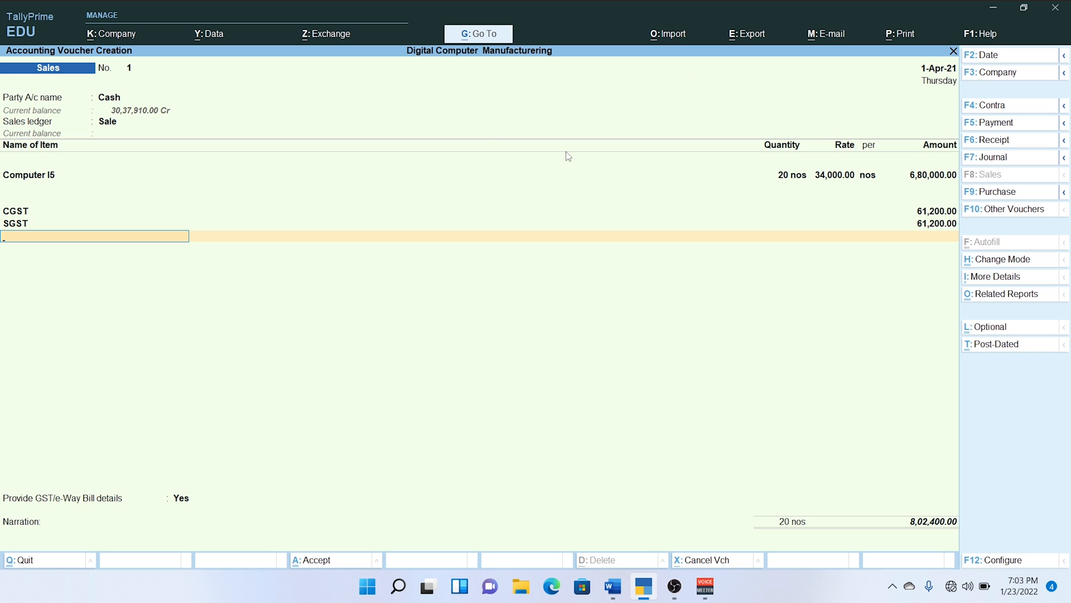
Set the GST/e-Way Bill details to No, leave the narration blank, and save the cash sale without sending details for e-Way Bill generation.
{"action": "key", "text": "Return"}
{"action": "key", "text": "Up"}
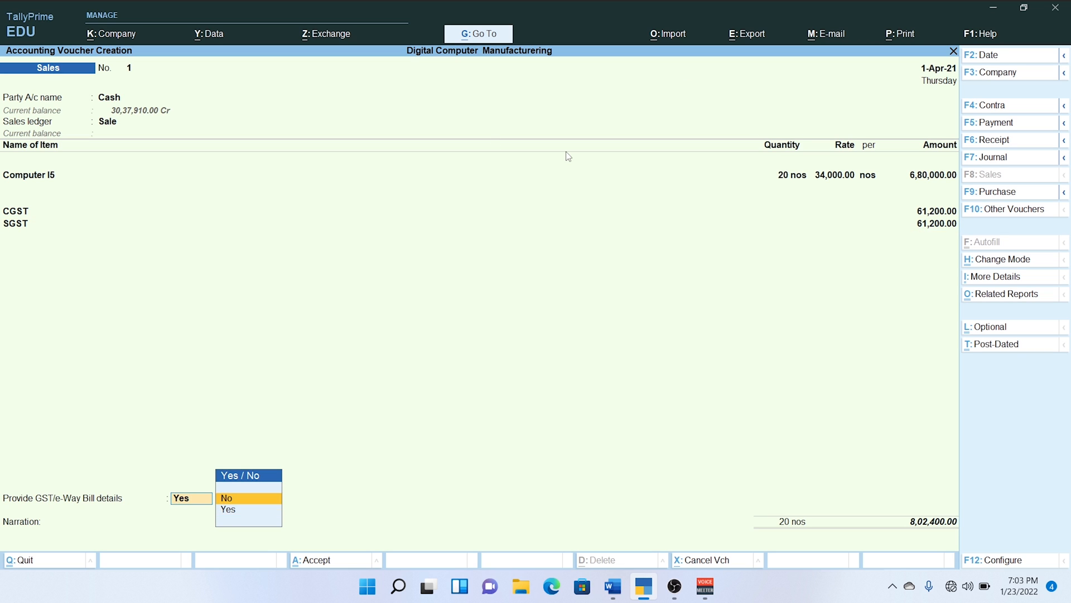
{"action": "key", "text": "Return"}
{"action": "key", "text": "Return"}
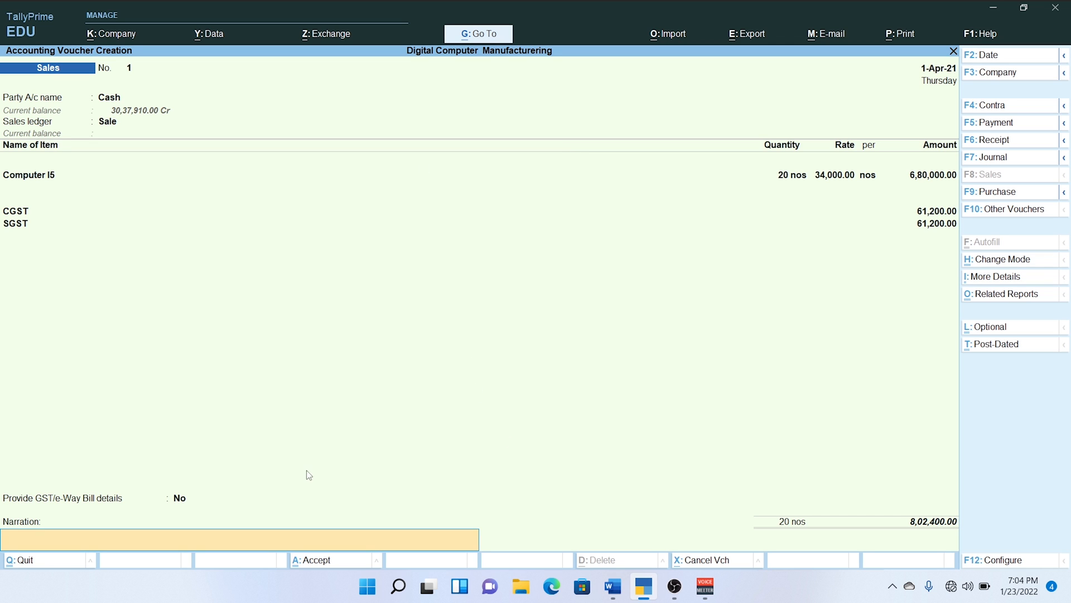
{"action": "key", "text": "Return"}
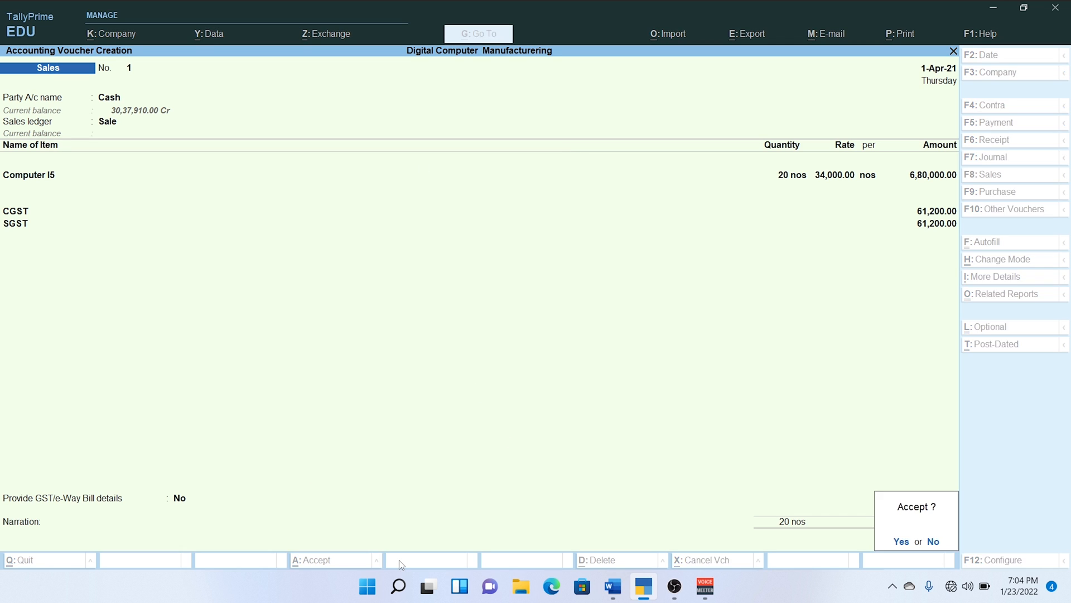
{"action": "key", "text": "Return"}
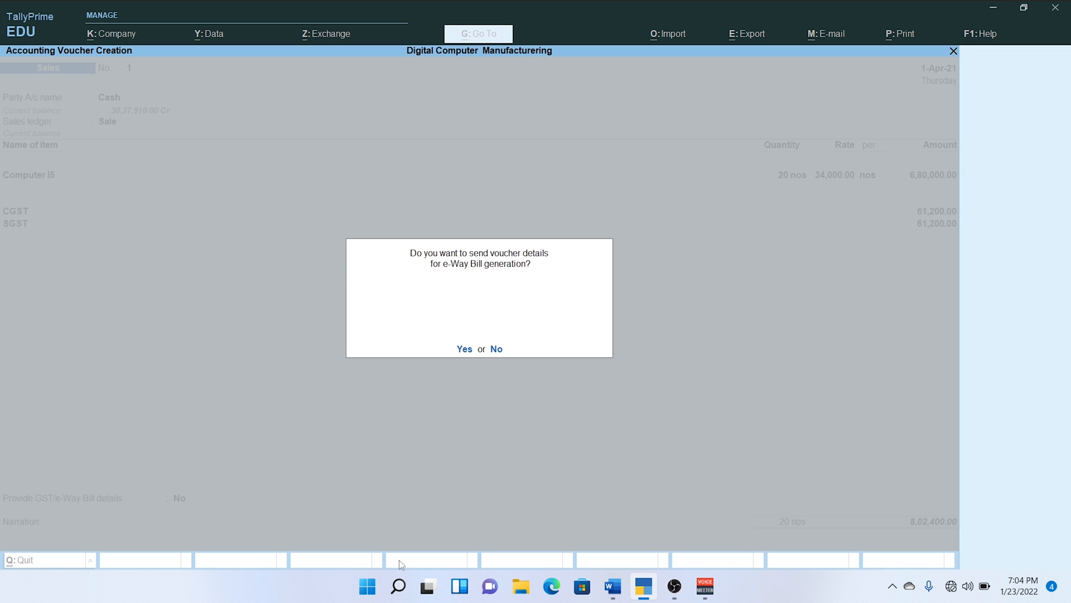
{"action": "key", "text": "n"}
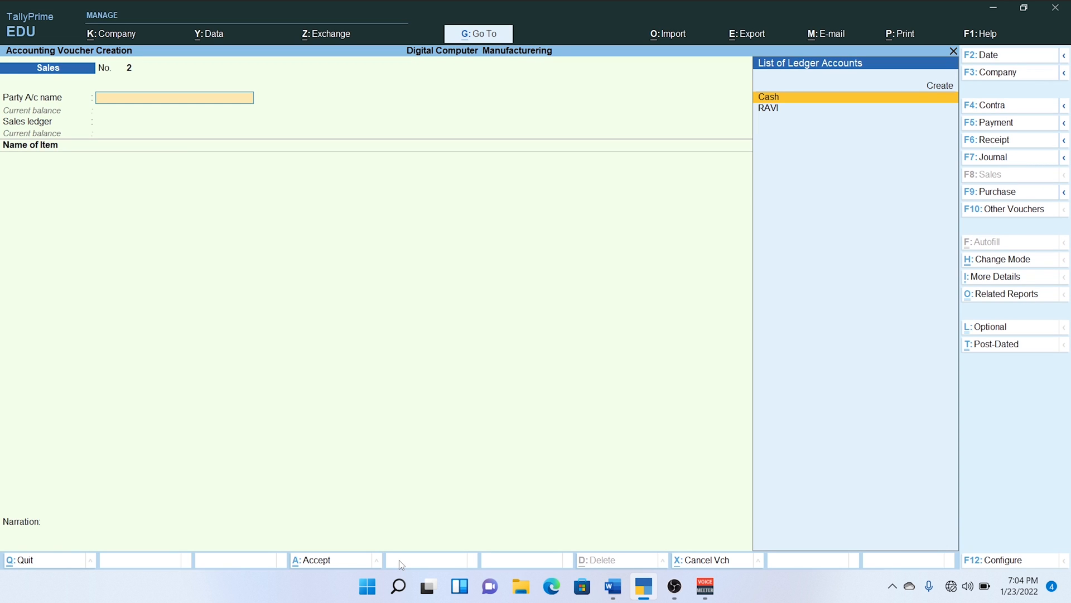
Check the Punjab sale in the Word document, choose that customer as the new voucher's party account, and accept blank dispatch details.
{"action": "key", "text": "alt+Tab"}
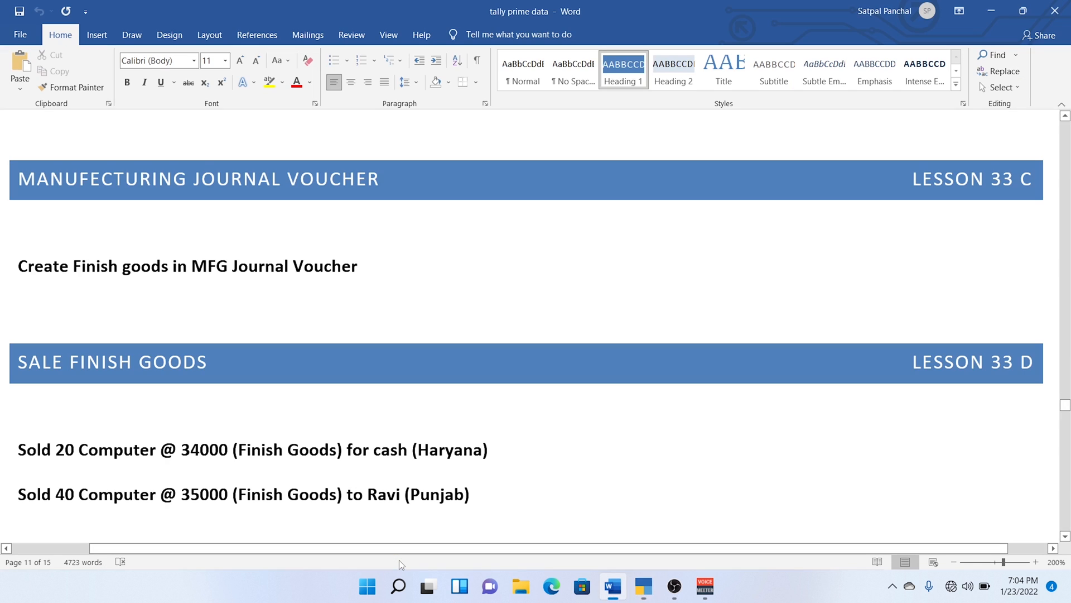
{"action": "scroll", "coordinate": [175, 468], "scroll_direction": "down", "scroll_amount": 1}
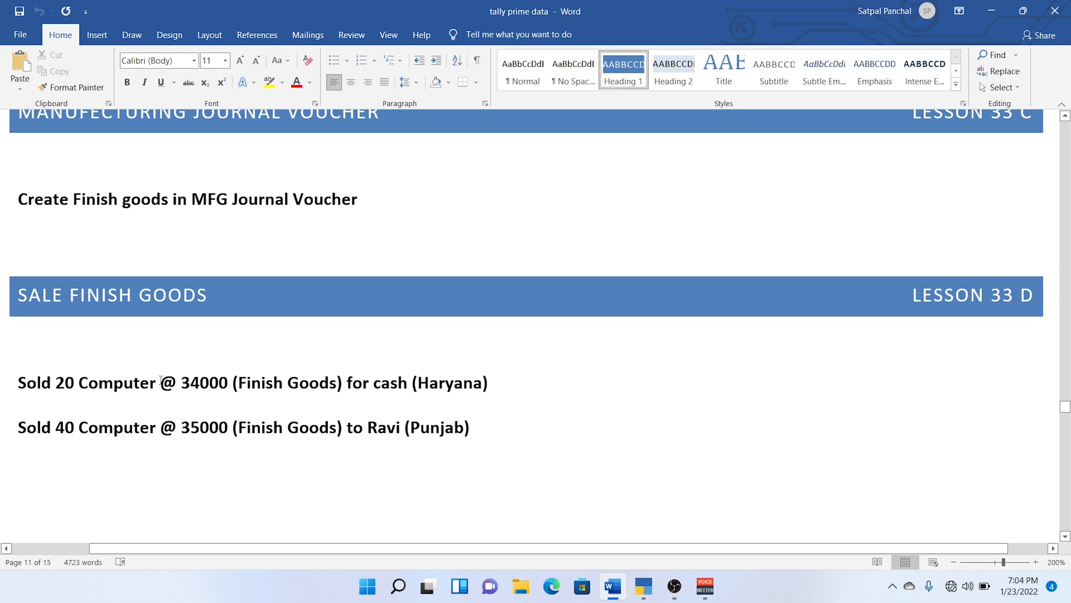
{"action": "key", "text": "alt+Tab"}
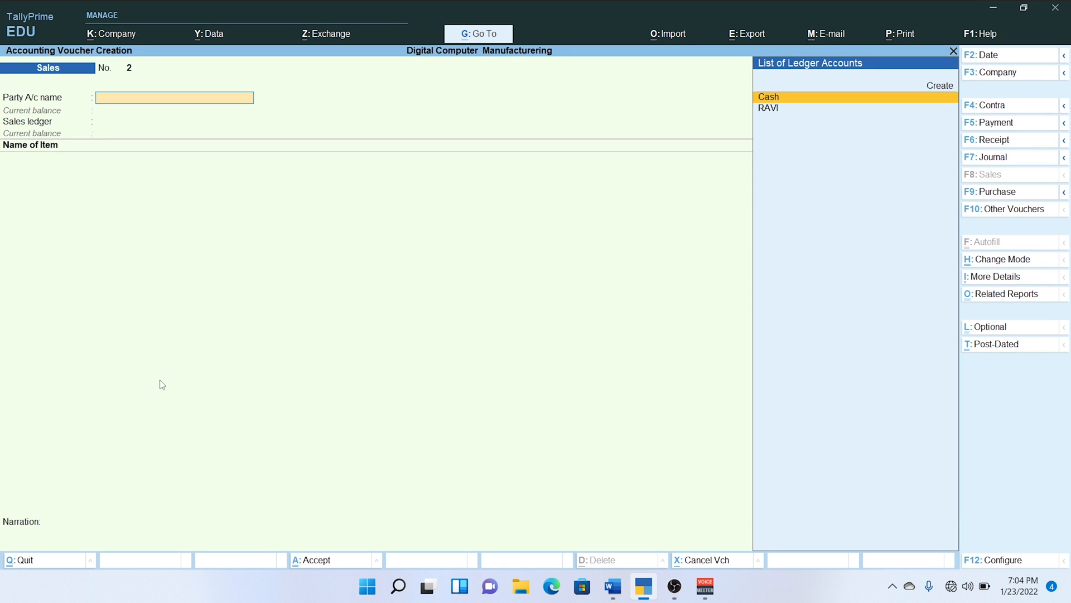
{"action": "type", "text": "Ra"}
{"action": "key", "text": "Return"}
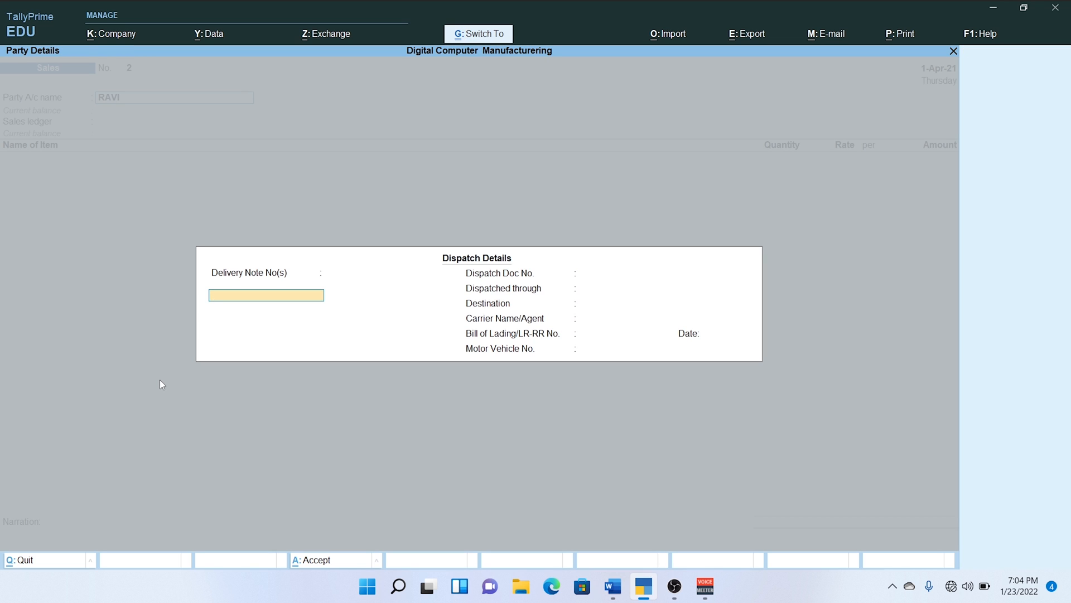
{"action": "key", "text": "ctrl+a"}
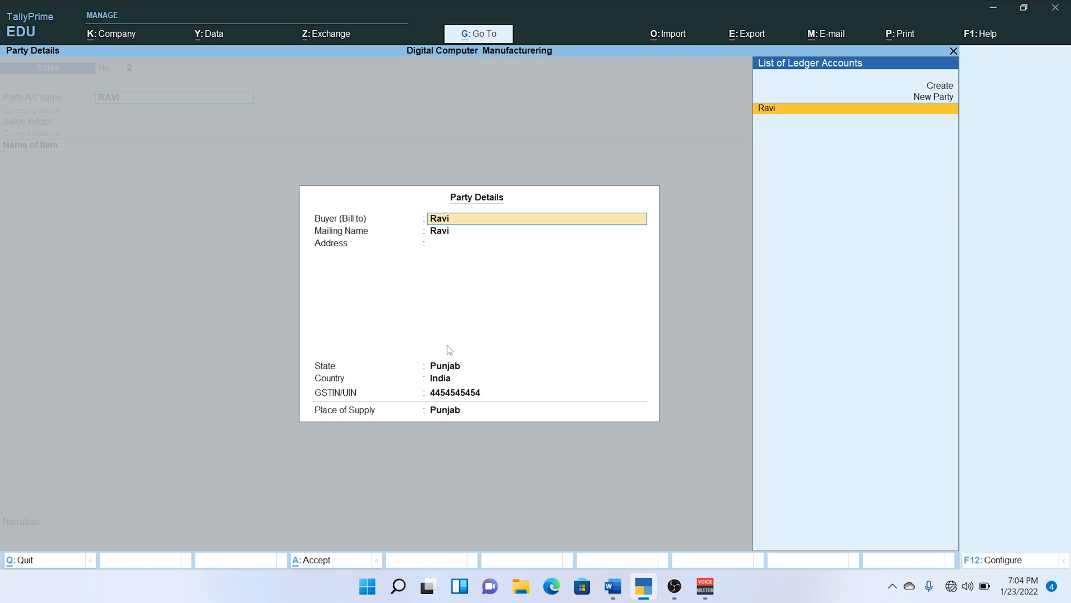
Accept the customer's party details with Punjab as the place of supply, and select Sale as the sales ledger.
{"action": "key", "text": "Return"}
{"action": "key", "text": "Return"}
{"action": "key", "text": "Return"}
{"action": "key", "text": "Return"}
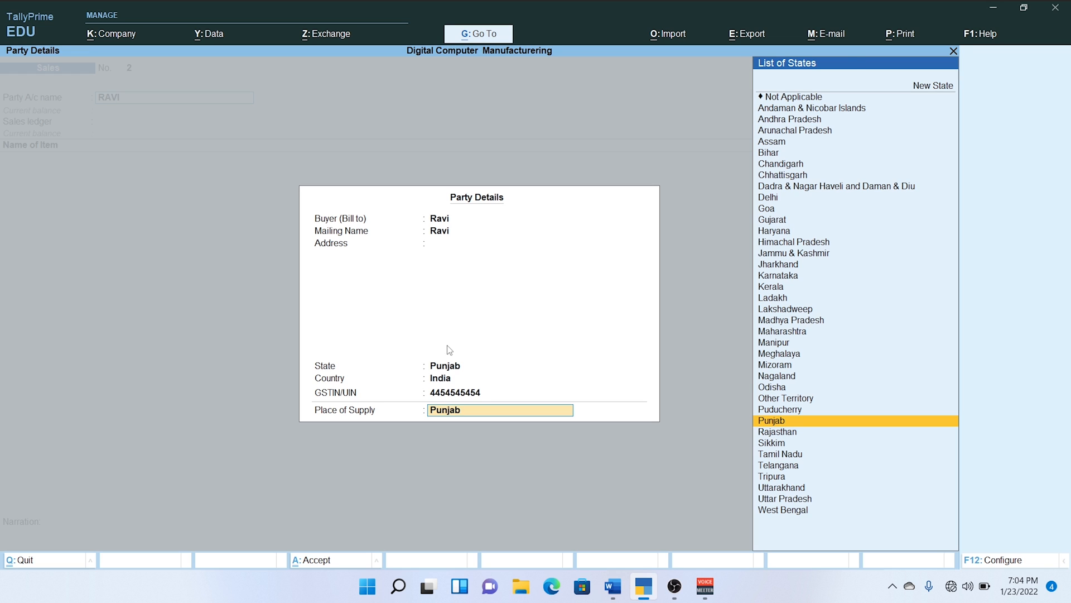
{"action": "key", "text": "Return"}
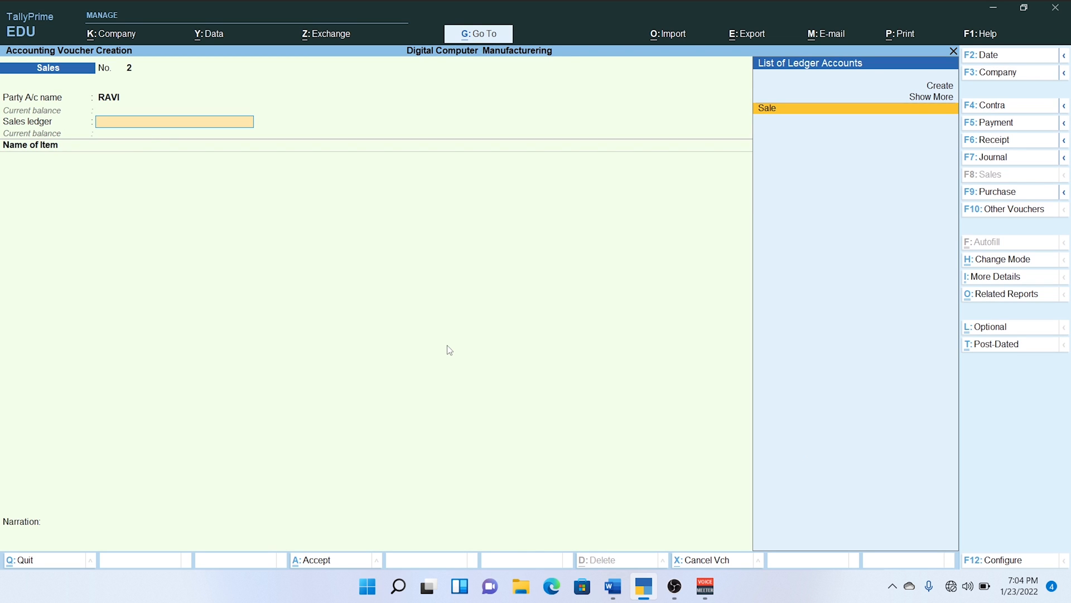
{"action": "key", "text": "Return"}
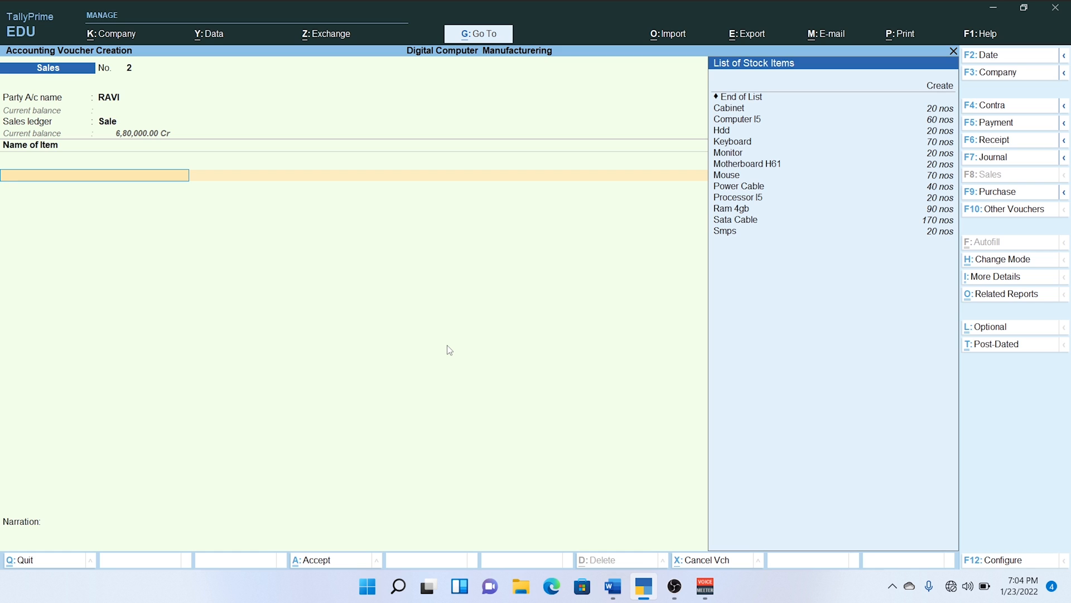
Add 40 nos of Computer I5 at a rate of 35,000 to the Punjab customer's sale and end the item list.
{"action": "key", "text": "Down"}
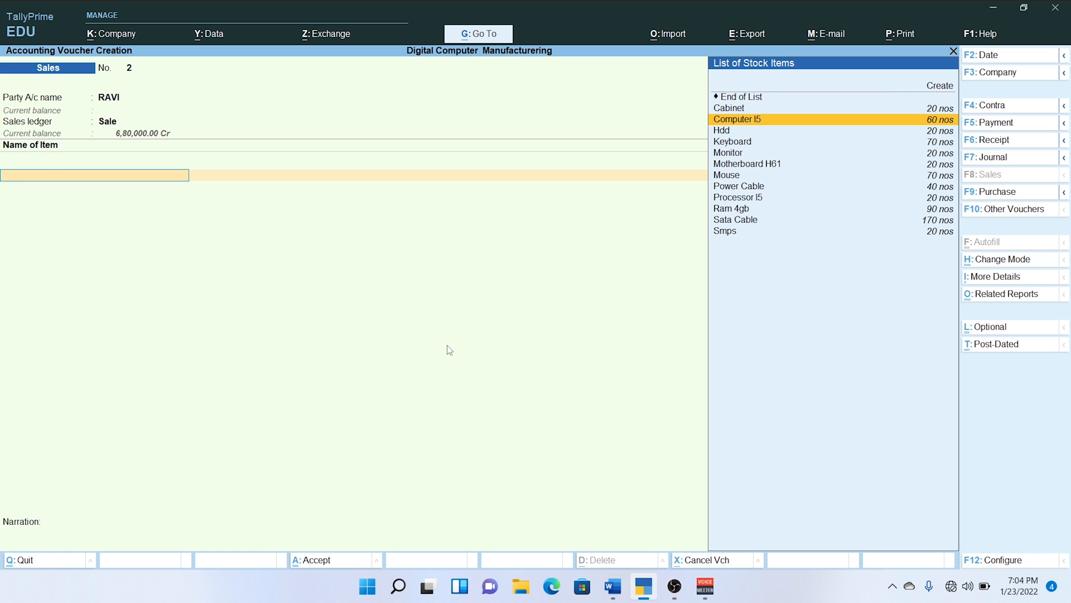
{"action": "key", "text": "Return"}
{"action": "type", "text": "40"}
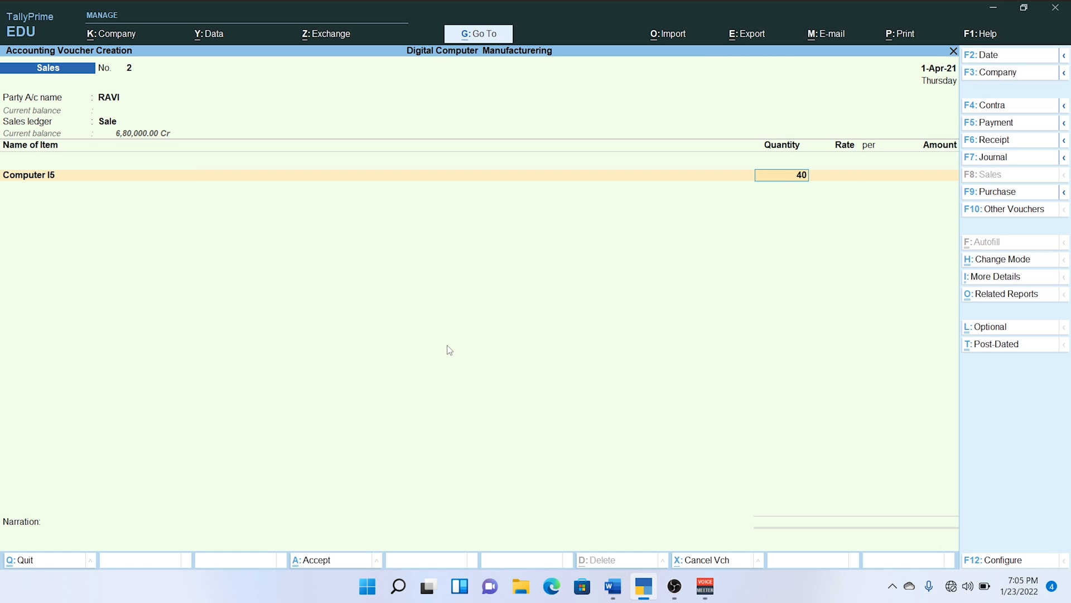
{"action": "key", "text": "Return"}
{"action": "type", "text": "35000"}
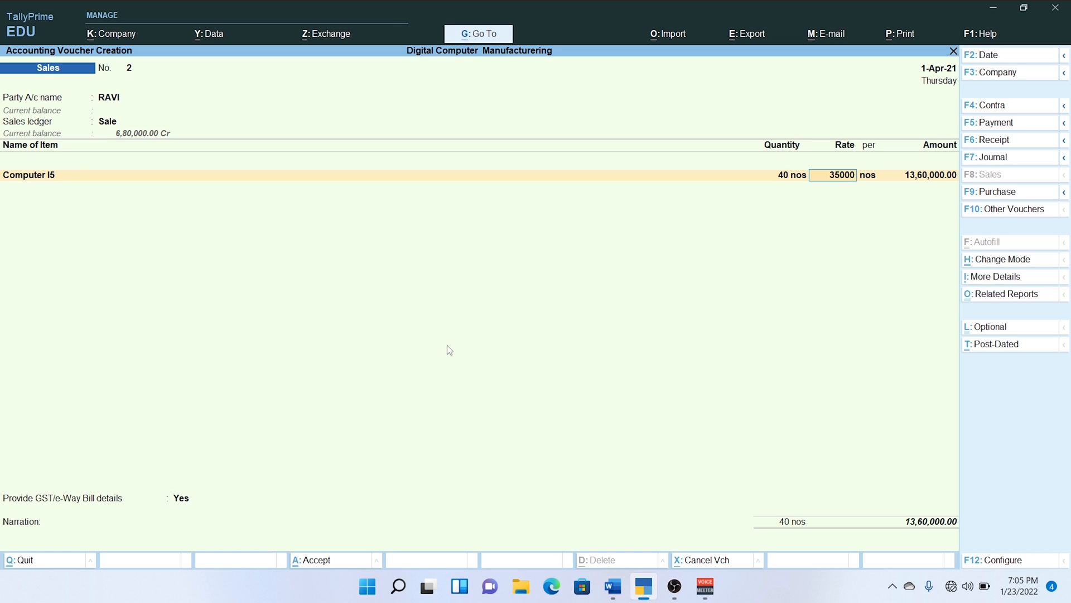
{"action": "key", "text": "Return"}
{"action": "key", "text": "Return"}
{"action": "key", "text": "Return"}
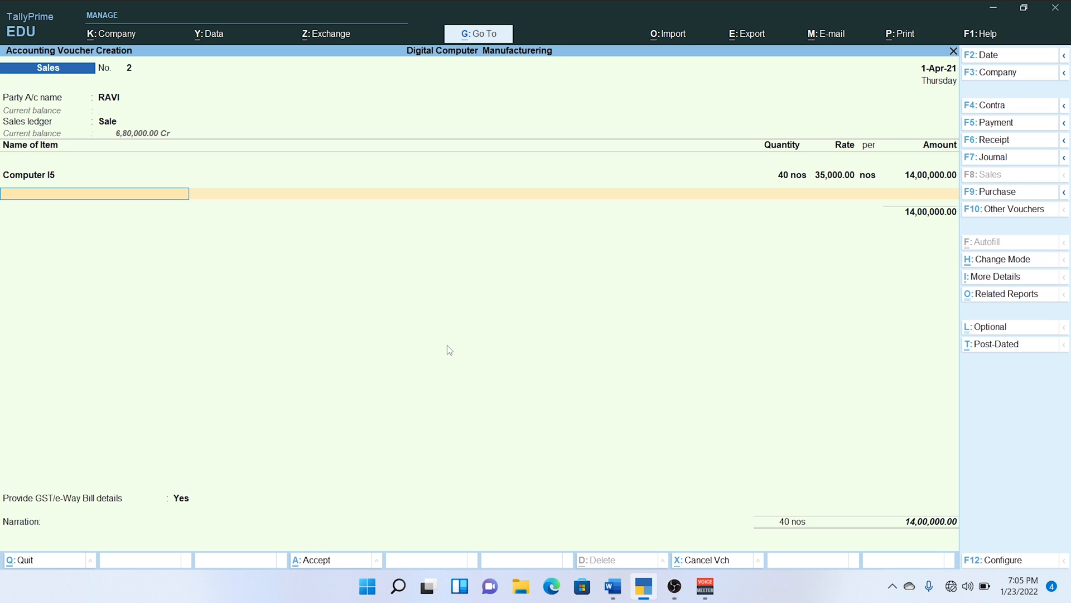
{"action": "key", "text": "Return"}
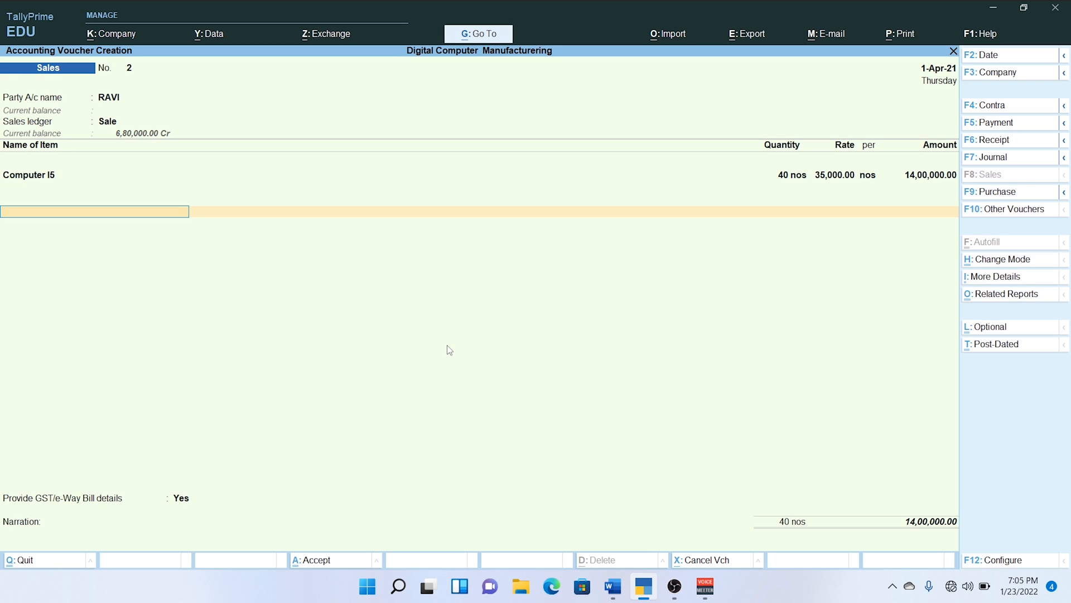
Add the IGST ledger with its calculated amount to the Punjab customer's sale and set the GST/e-Way Bill details to No.
{"action": "type", "text": "I"}
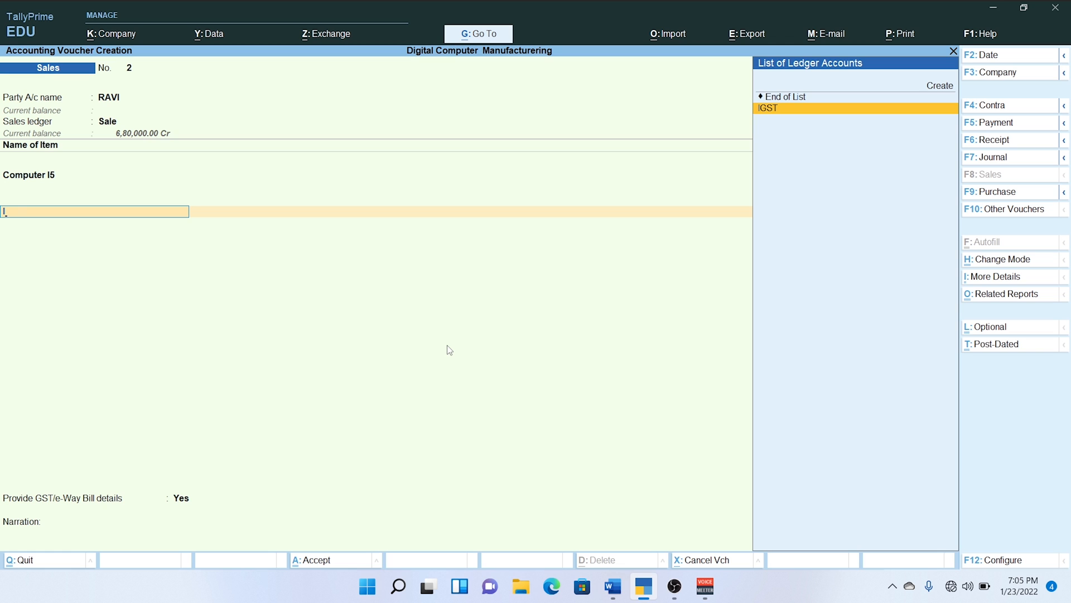
{"action": "key", "text": "Return"}
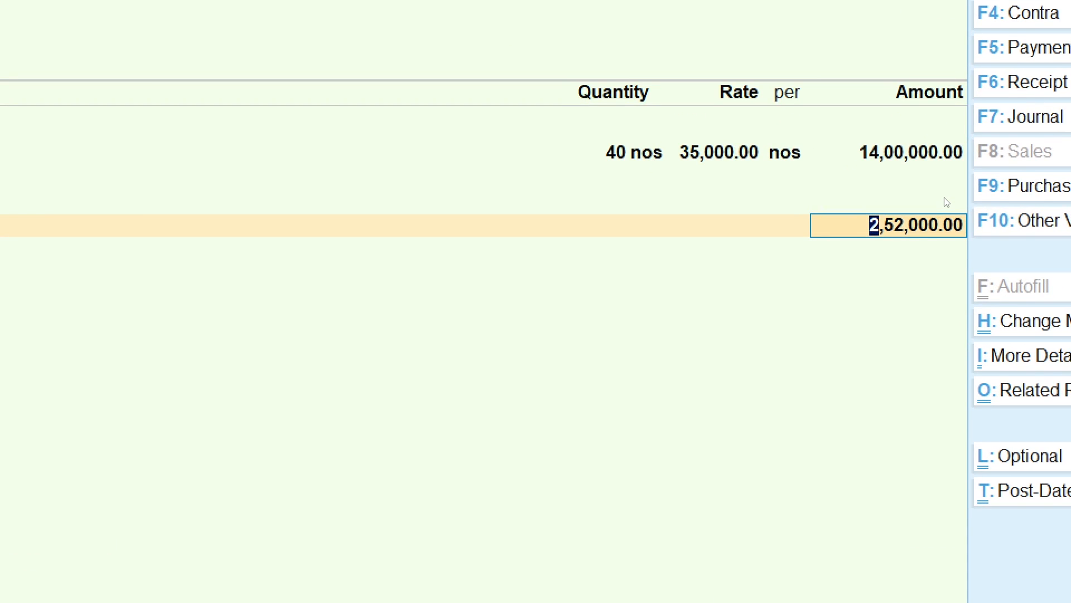
{"action": "key", "text": "Return"}
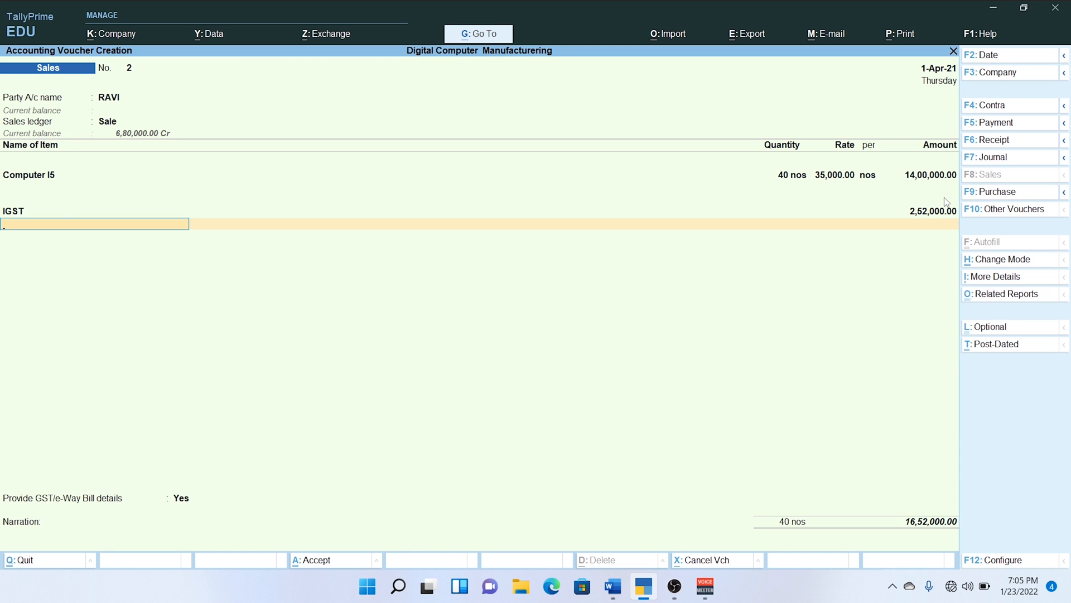
{"action": "key", "text": "Return"}
{"action": "key", "text": "Down"}
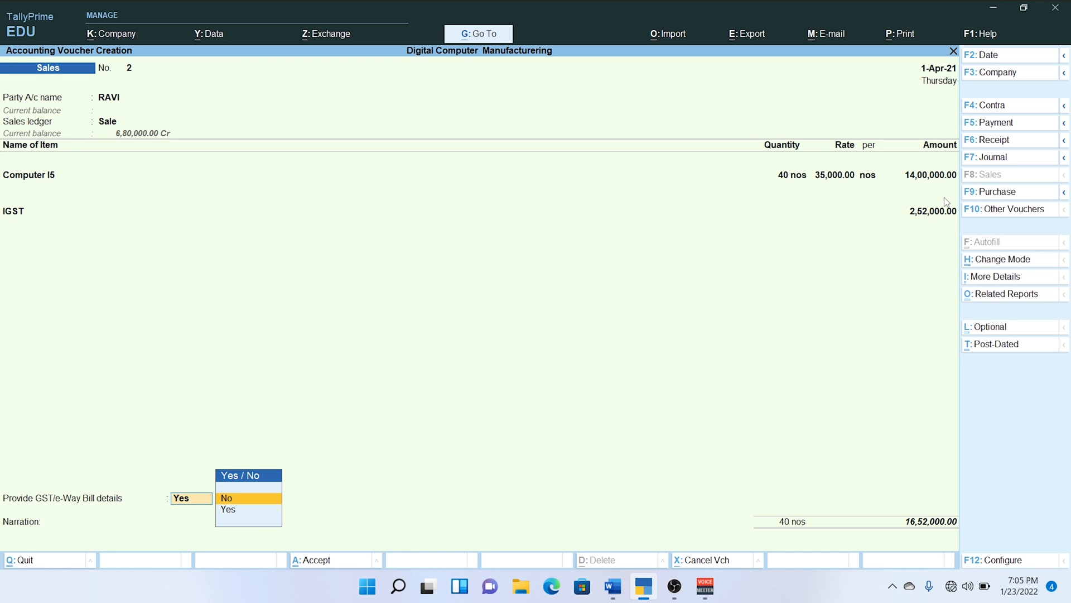
{"action": "key", "text": "Return"}
{"action": "key", "text": "Return"}
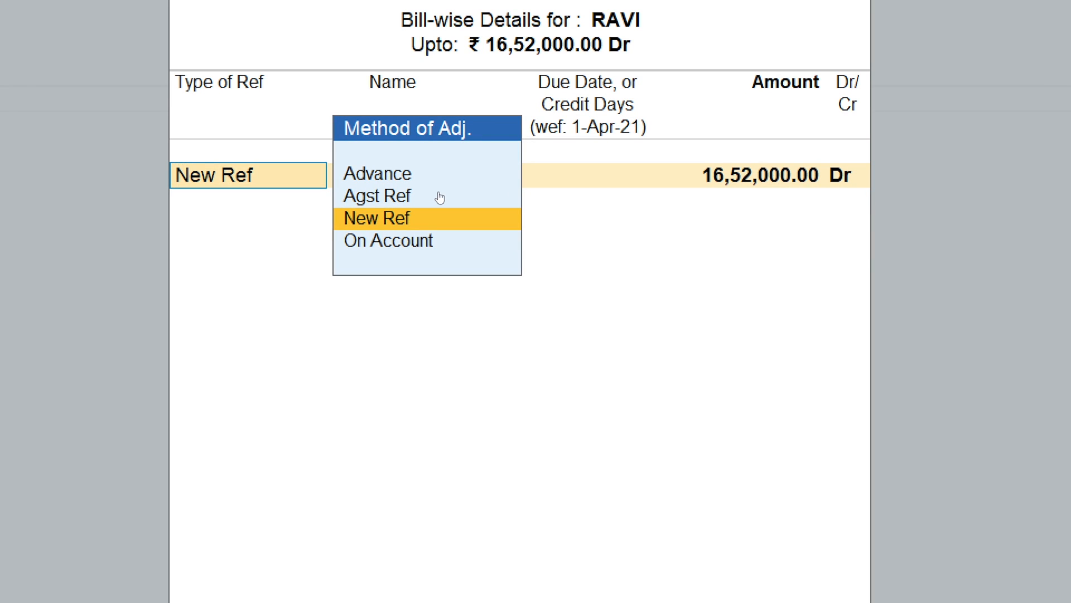
{"action": "key", "text": "Return"}
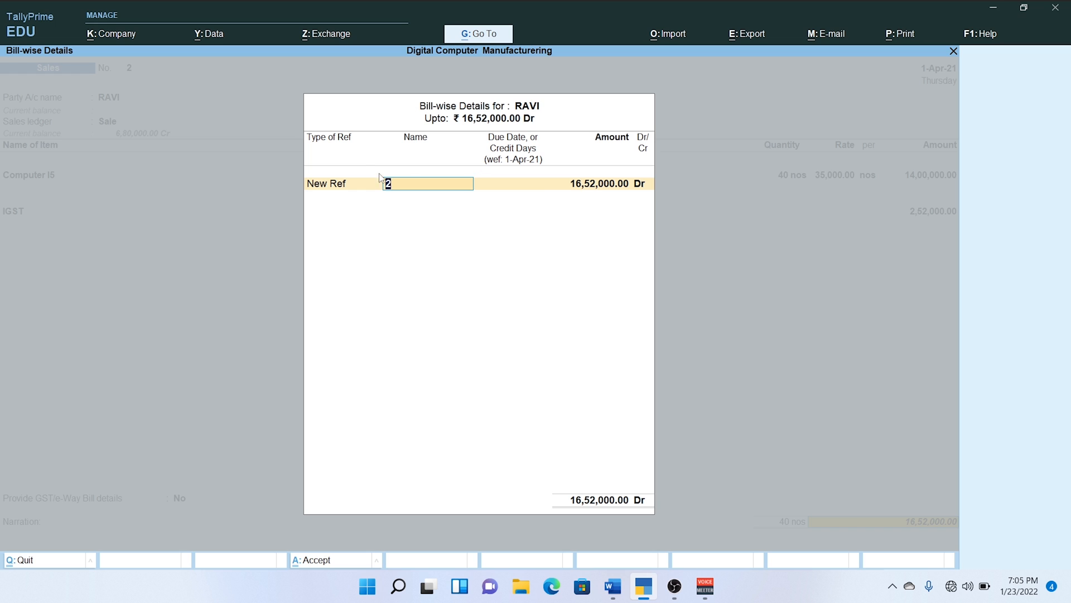
{"action": "key", "text": "Return"}
{"action": "key", "text": "Return"}
{"action": "key", "text": "Return"}
{"action": "key", "text": "BackSpace"}
{"action": "key", "text": "BackSpace"}
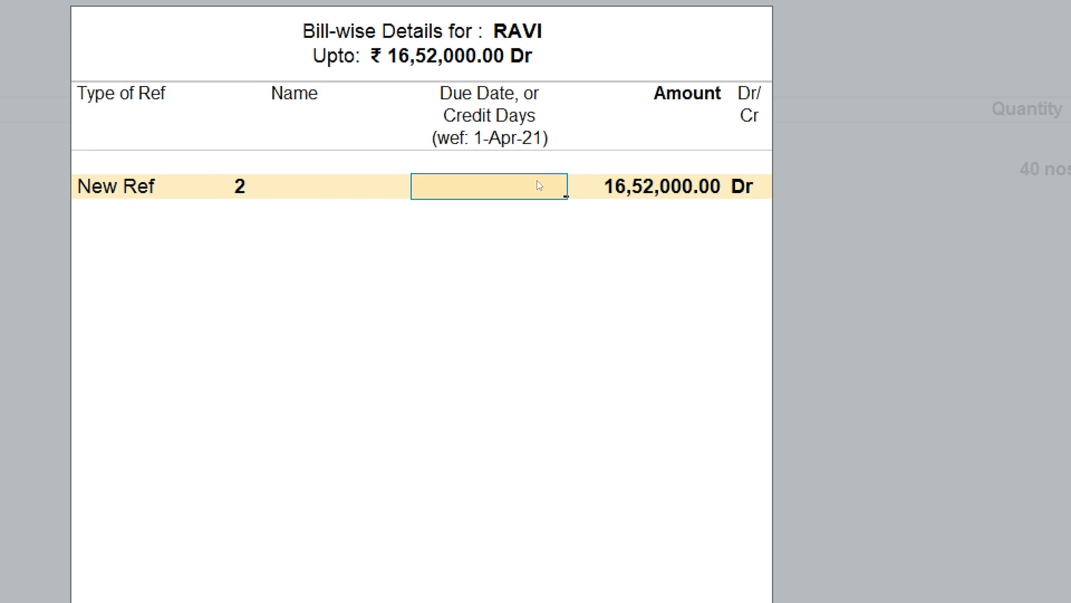
{"action": "key", "text": "BackSpace"}
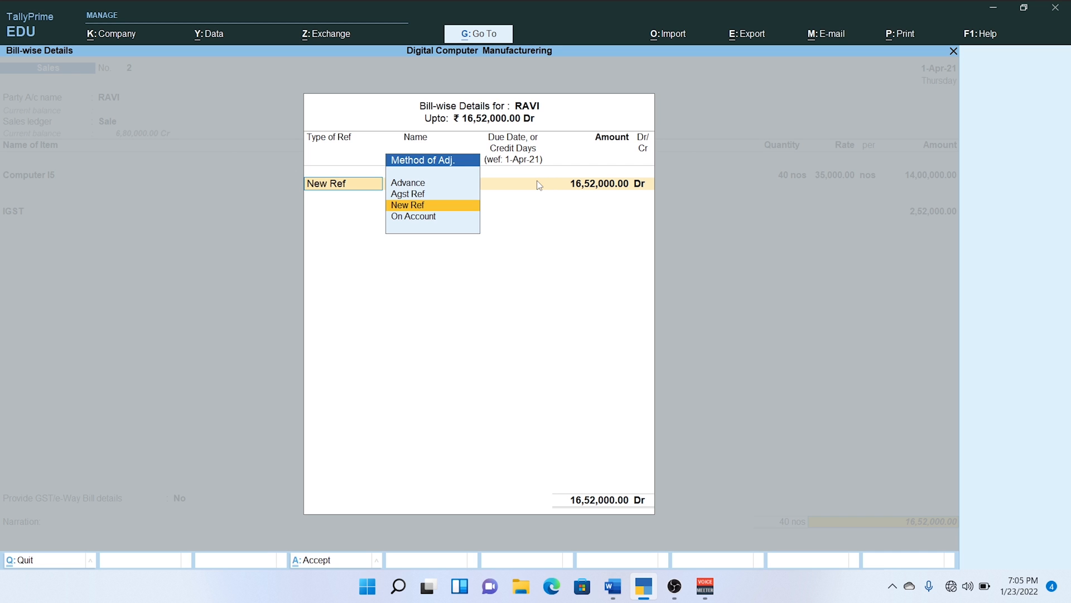
{"action": "key", "text": "Return"}
{"action": "key", "text": "BackSpace"}
{"action": "key", "text": "Return"}
Record the bill-wise details as New Ref 2 with 30 days' credit for the full debit amount.
{"action": "key", "text": "Return"}
{"action": "key", "text": "BackSpace"}
{"action": "key", "text": "Return"}
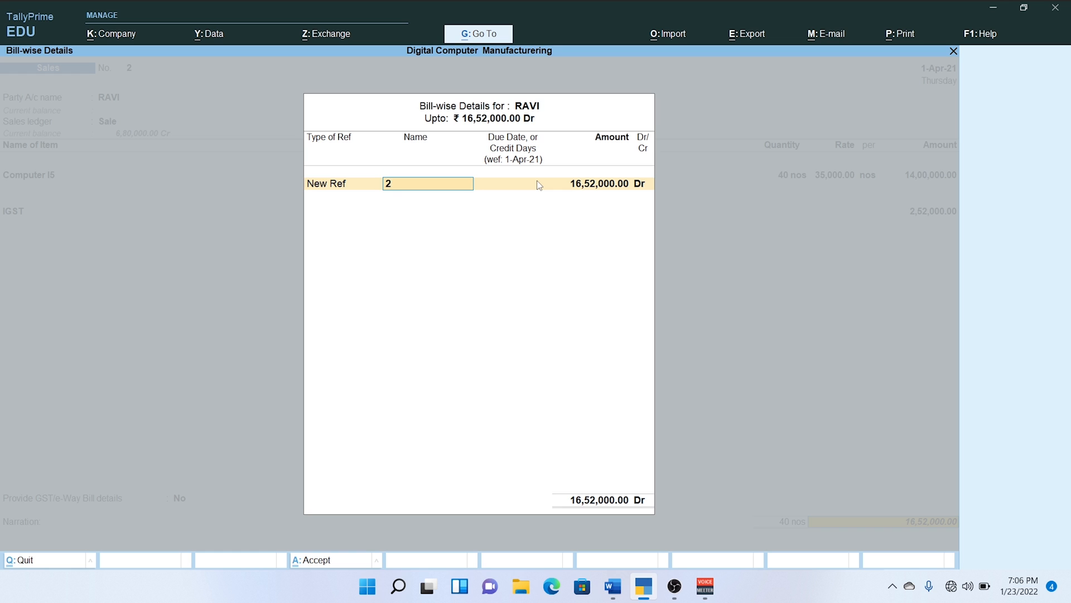
{"action": "key", "text": "Return"}
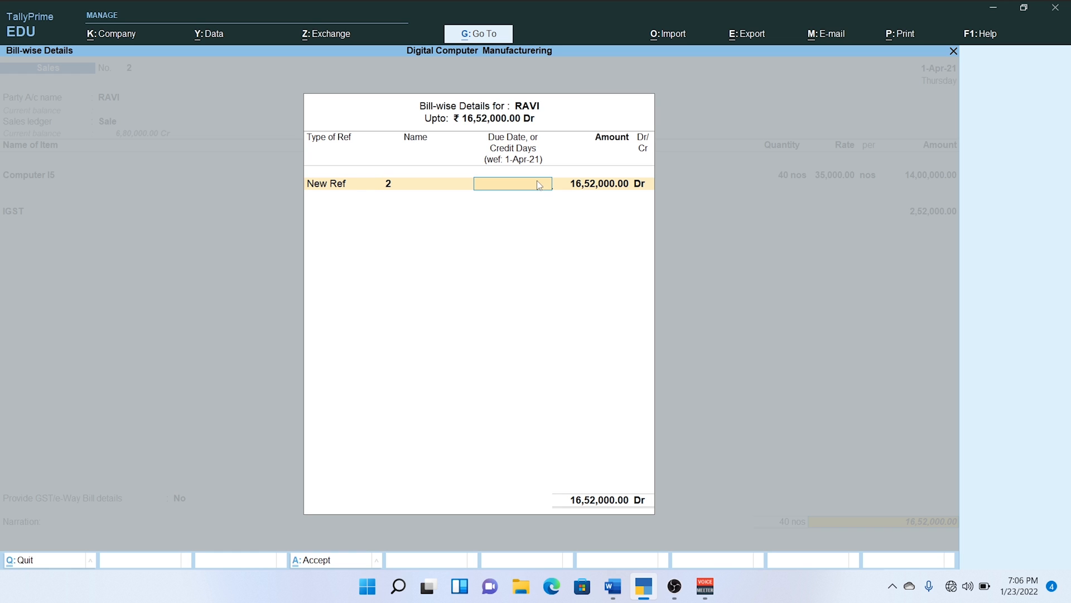
{"action": "type", "text": "30"}
{"action": "key", "text": "Return"}
{"action": "key", "text": "Return"}
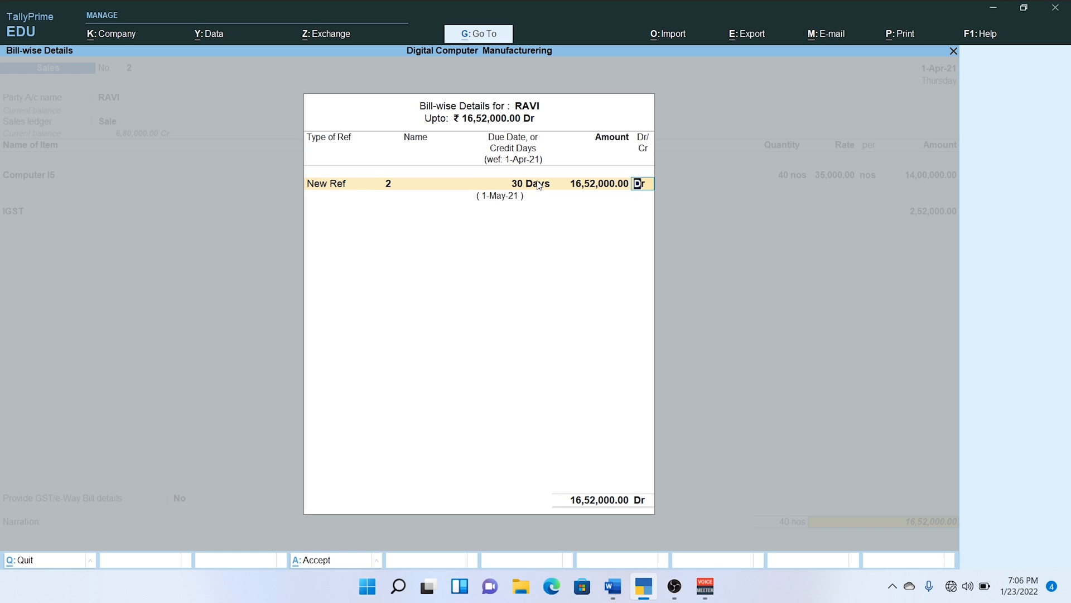
{"action": "key", "text": "Return"}
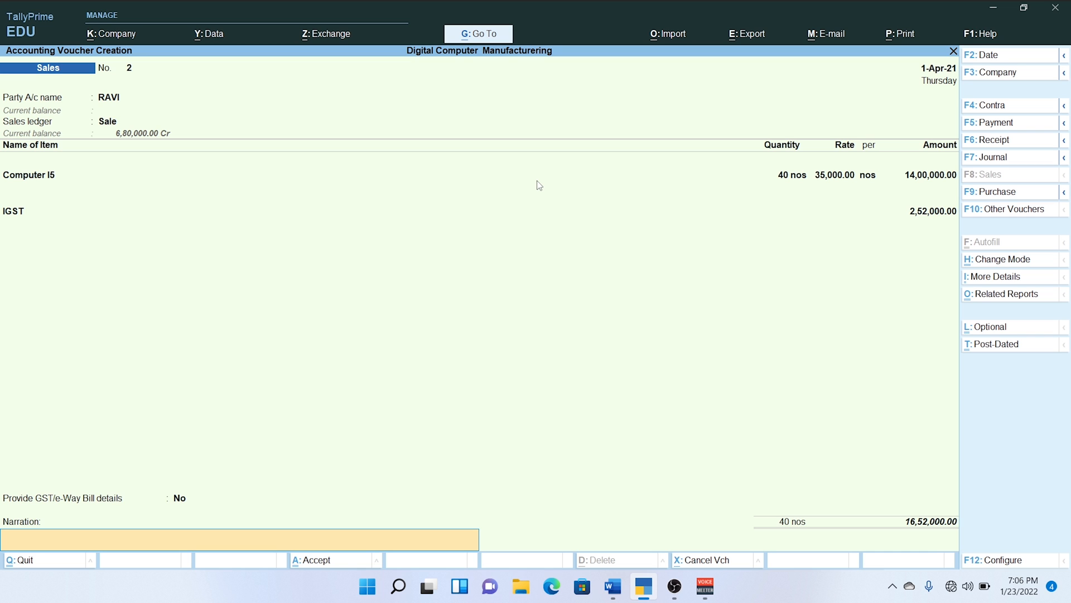
Leave the narration blank and save the Punjab sale without sending details for e-Way Bill generation.
{"action": "key", "text": "Return"}
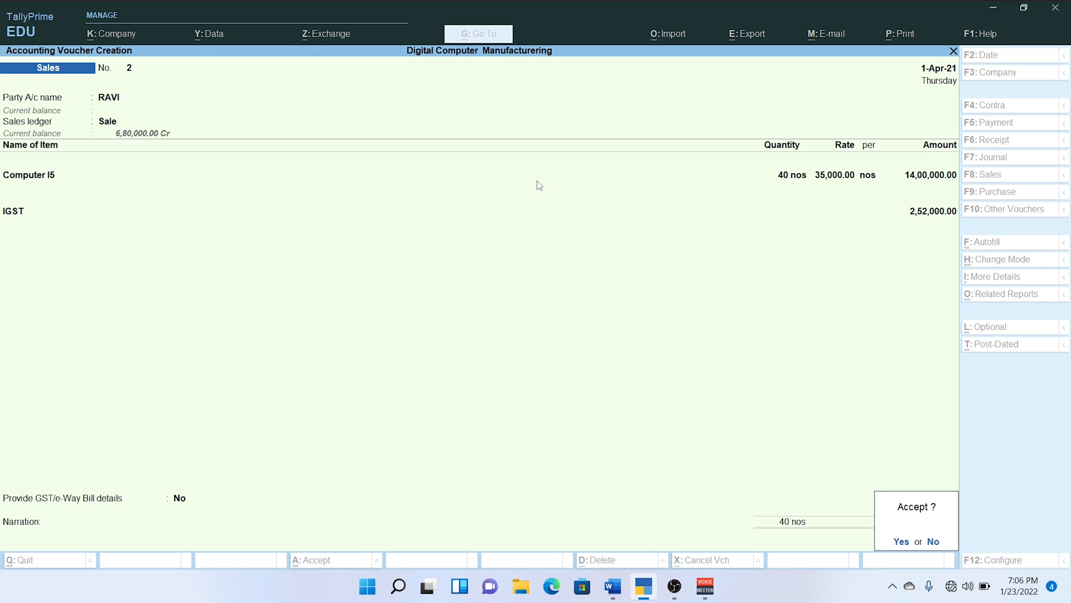
{"action": "key", "text": "Return"}
{"action": "key", "text": "n"}
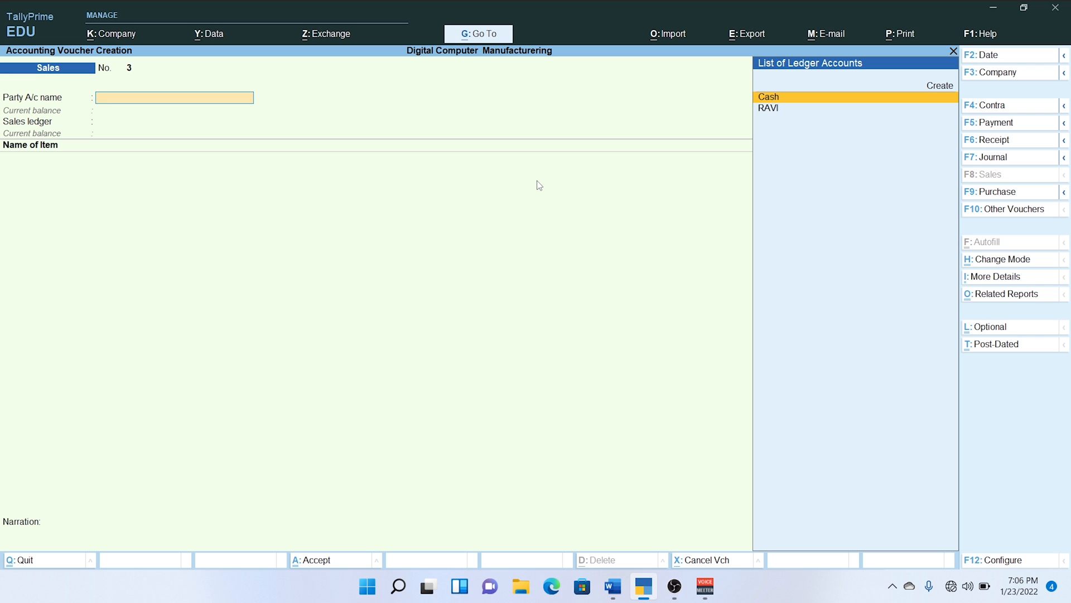
Check the Lesson 33 D sales in the Word document, then return to TallyPrime and quit the empty new sales voucher.
{"action": "key", "text": "alt+Tab"}
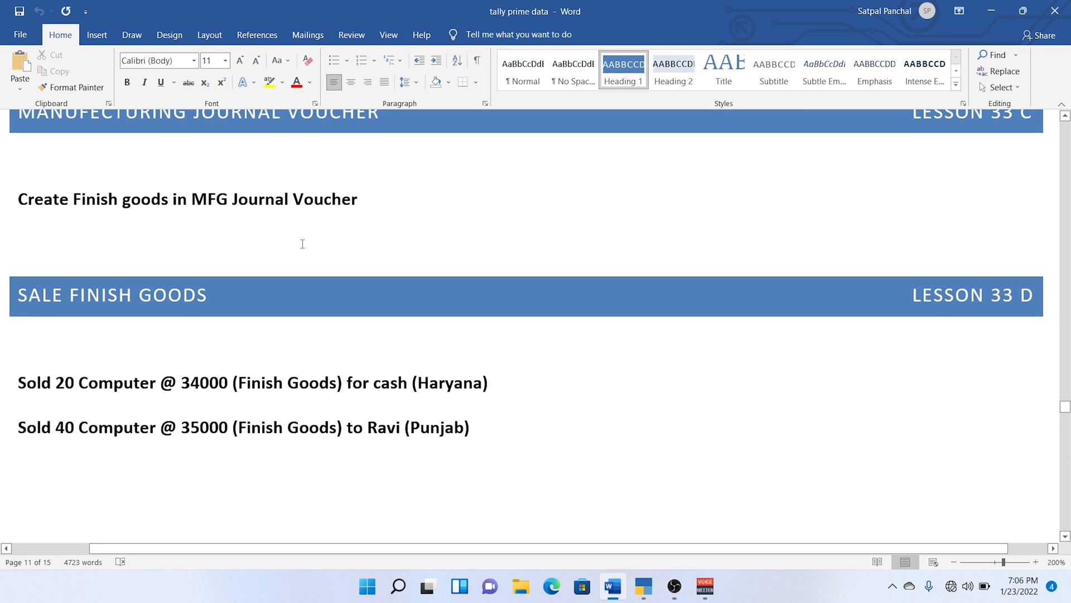
{"action": "key", "text": "alt+Tab"}
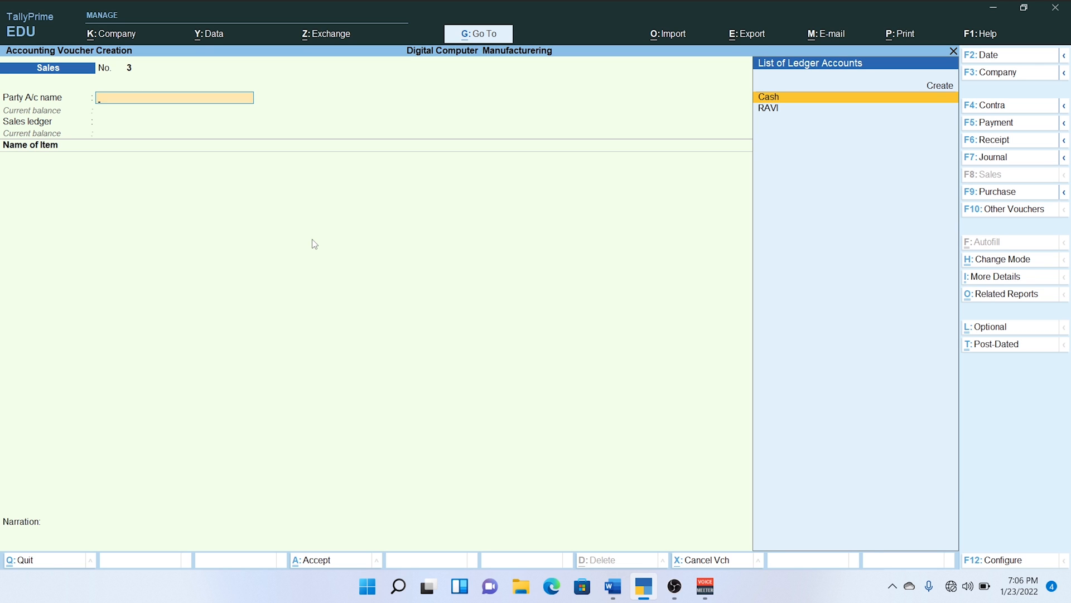
{"action": "key", "text": "Escape"}
{"action": "key", "text": "y"}
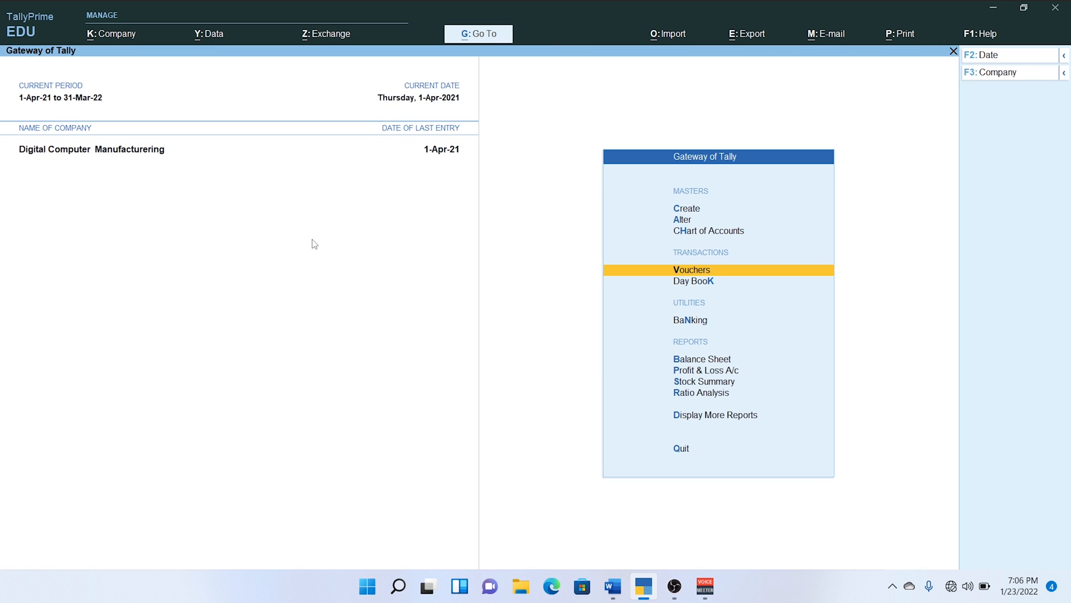
Examine the Stock Summary from Finish Goods down to Computer I5's monthly summary and April vouchers, then back out of the item reports.
{"action": "key", "text": "Down"}
{"action": "key", "text": "Down"}
{"action": "key", "text": "Down"}
{"action": "key", "text": "Down"}
{"action": "key", "text": "Down"}
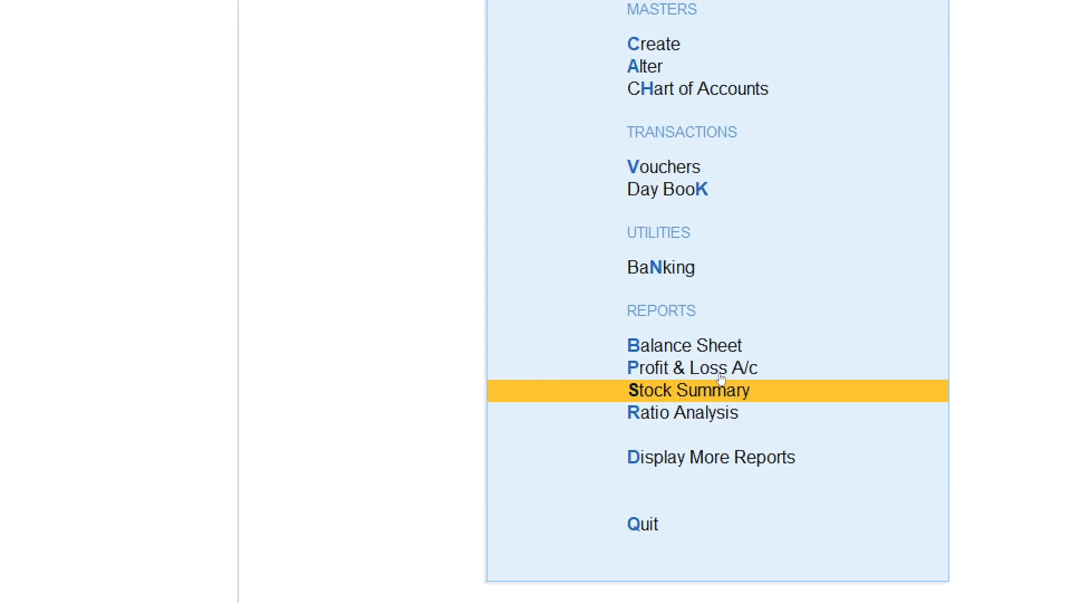
{"action": "key", "text": "Return"}
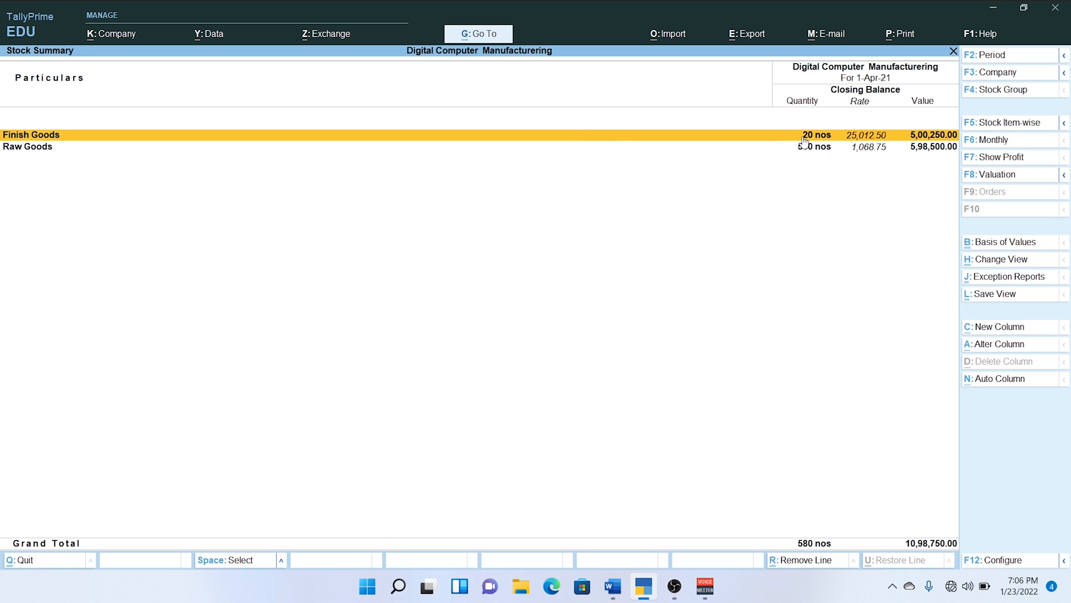
{"action": "key", "text": "Return"}
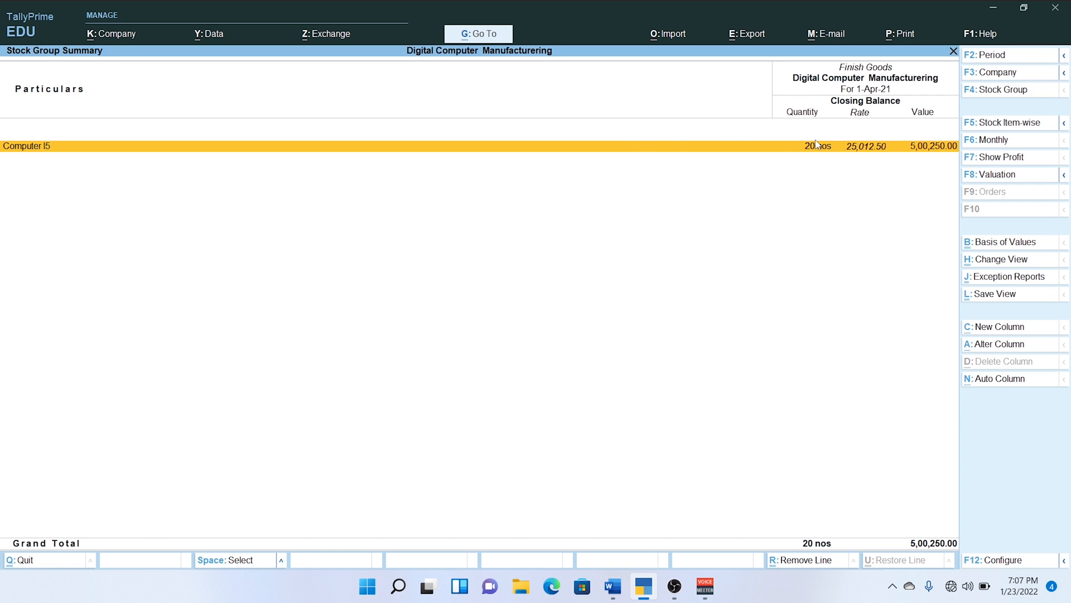
{"action": "key", "text": "Return"}
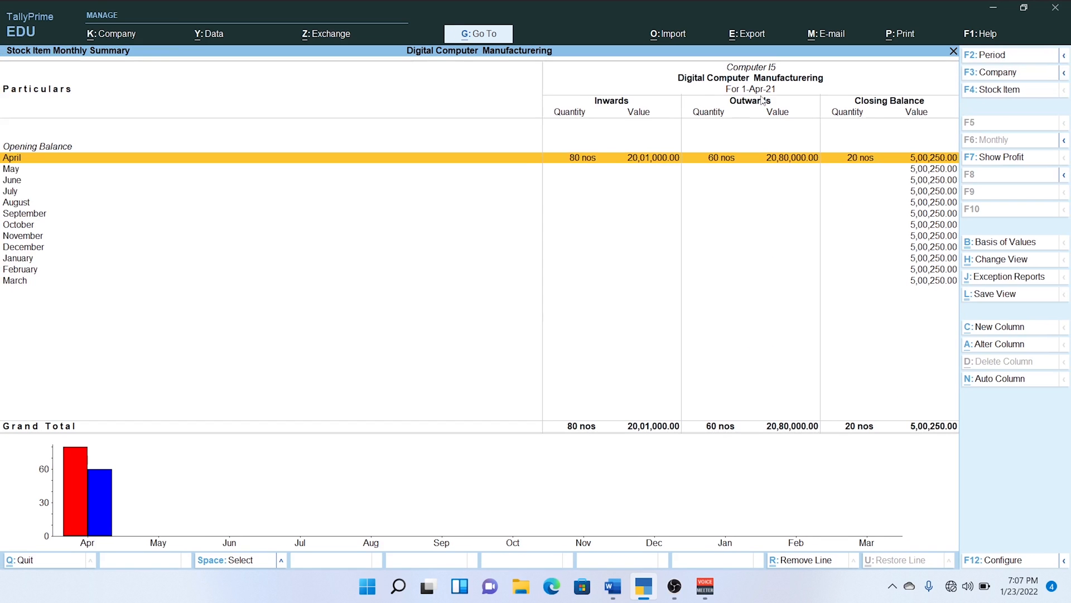
{"action": "key", "text": "Return"}
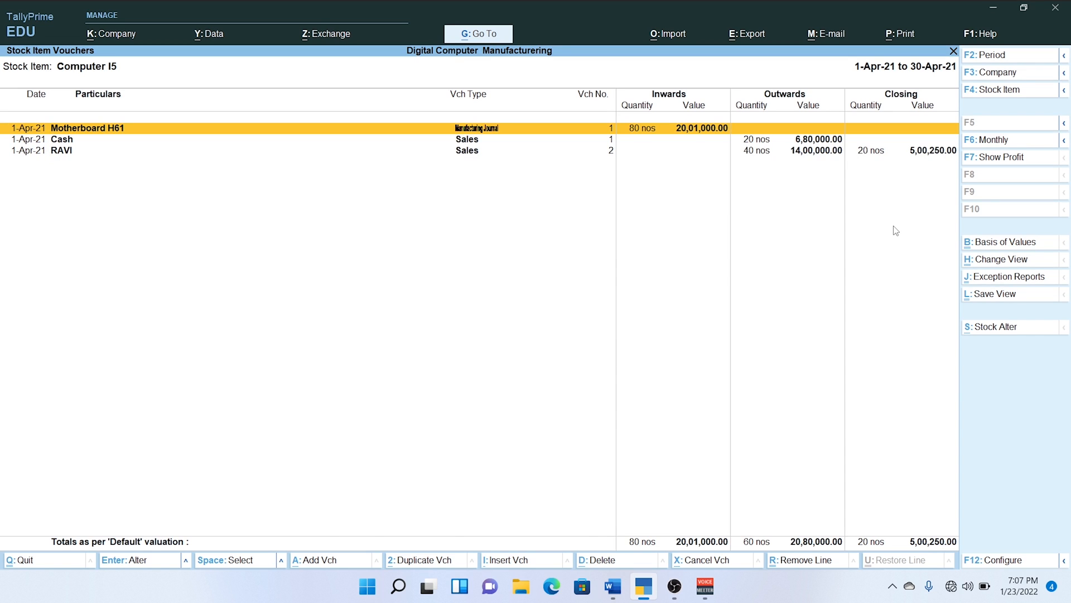
{"action": "key", "text": "Escape"}
{"action": "key", "text": "Escape"}
{"action": "key", "text": "Escape"}
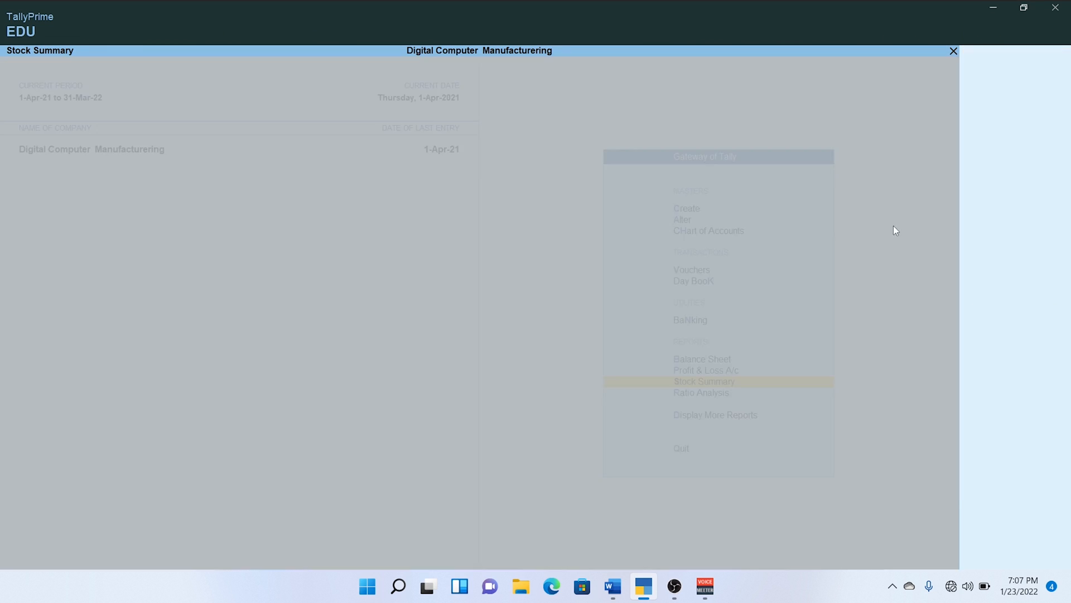